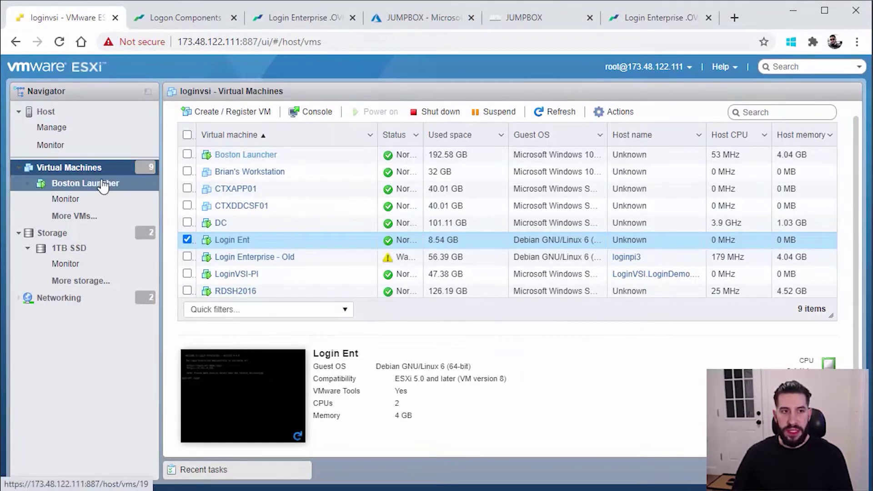
# Start a Deploy from OVF/OVA VM named Login-Enterprise using VA-LoginEnterprise-4.4.9.ova.
pyautogui.click(236, 113)
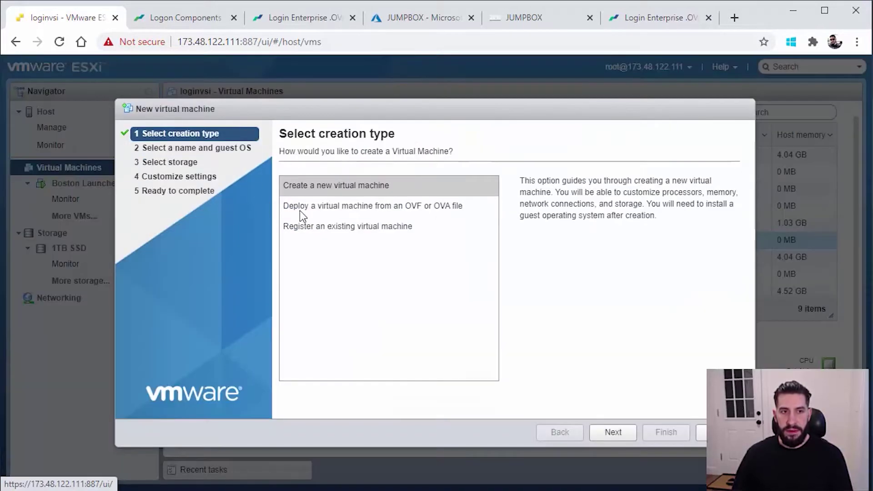
pyautogui.click(321, 206)
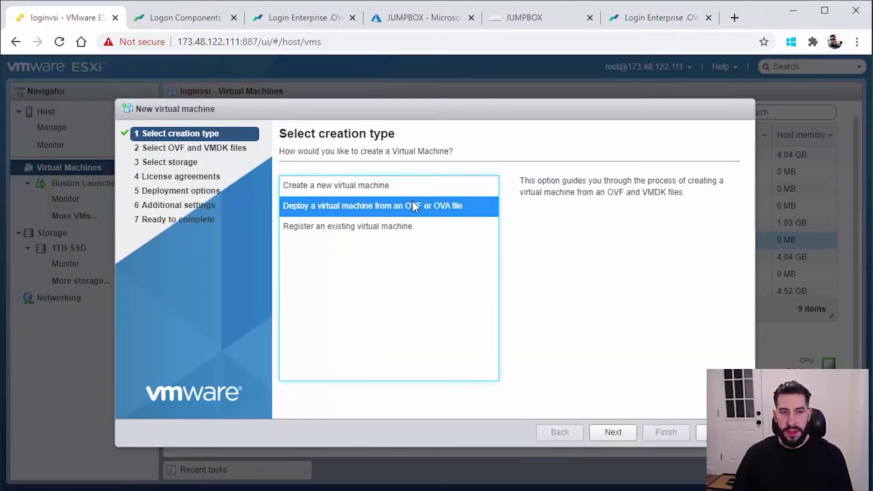
pyautogui.click(613, 432)
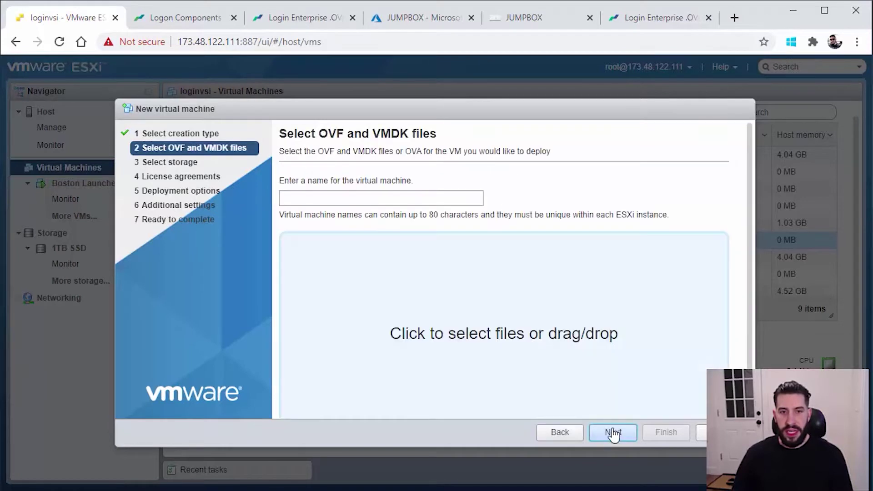
pyautogui.click(395, 200)
pyautogui.write('Lg')
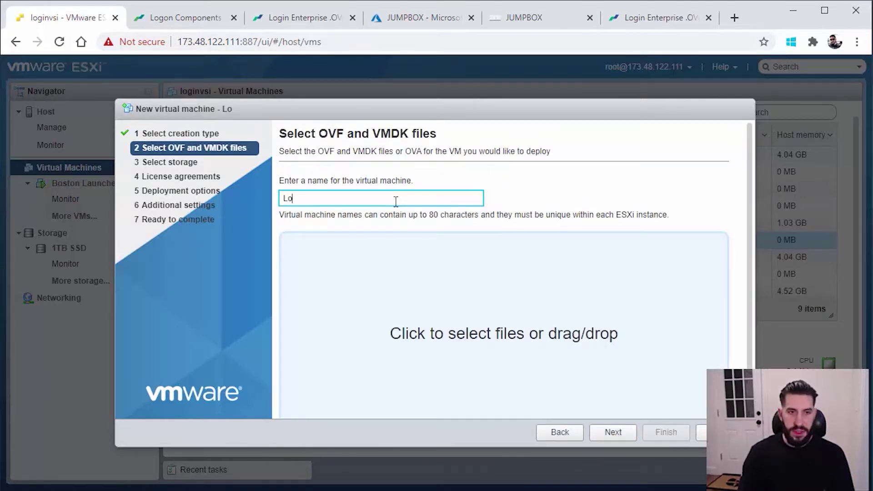
pyautogui.write('gin-Enterprise')
pyautogui.press('Tab')
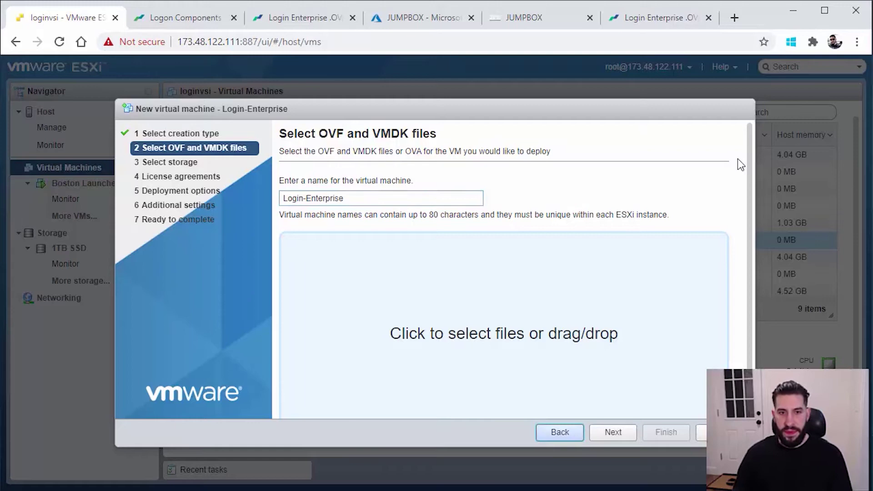
pyautogui.click(445, 234)
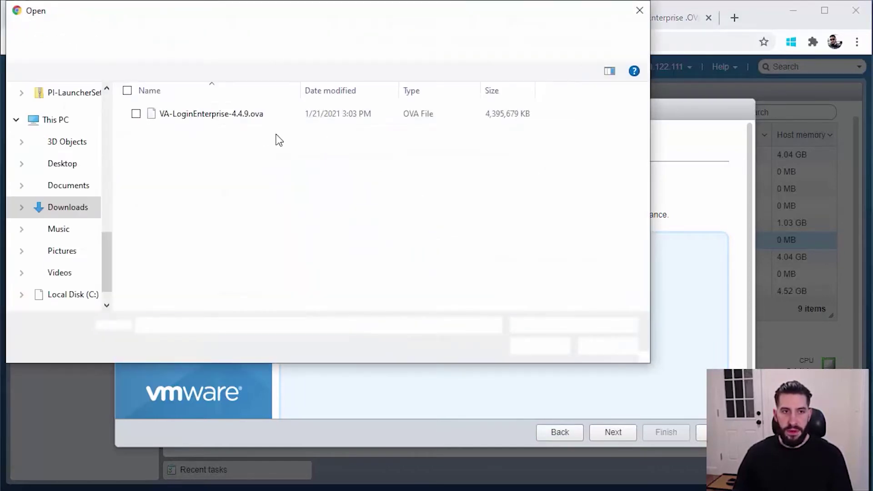
pyautogui.doubleClick(206, 118)
# Place the VM on the 1TB SSD datastore, keep the default deployment options, and finish deploying.
pyautogui.click(613, 432)
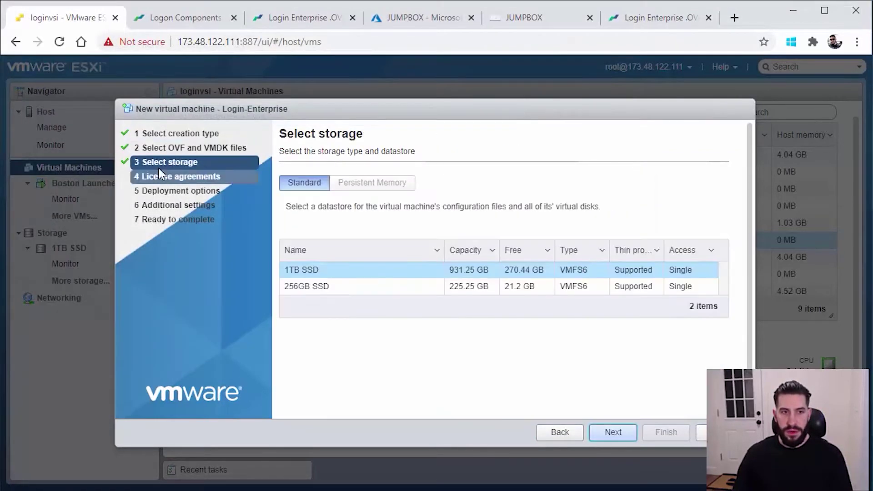
pyautogui.click(391, 273)
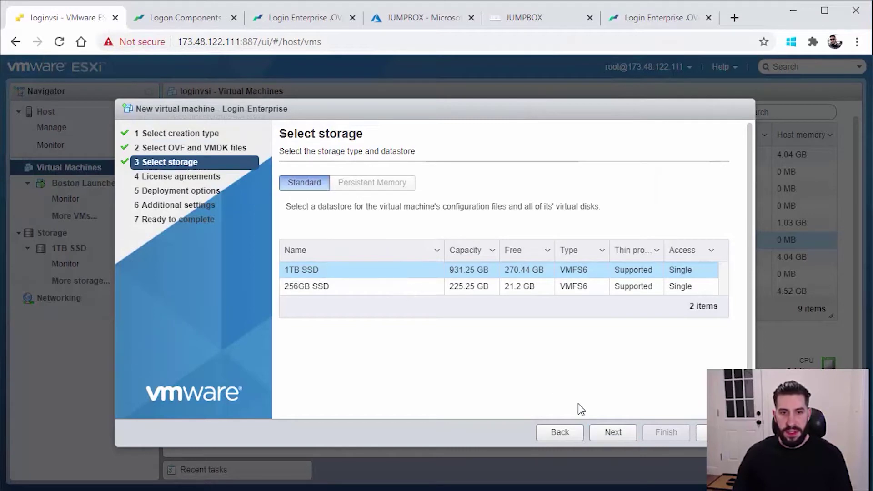
pyautogui.click(613, 435)
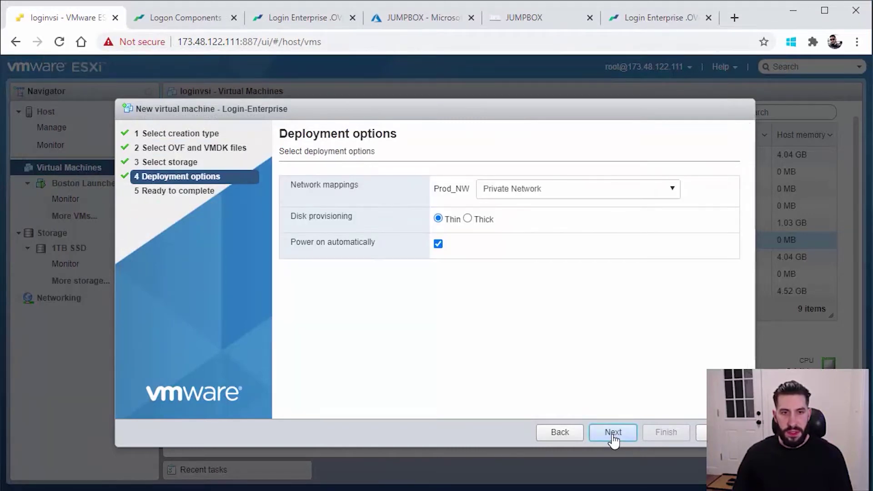
pyautogui.click(613, 433)
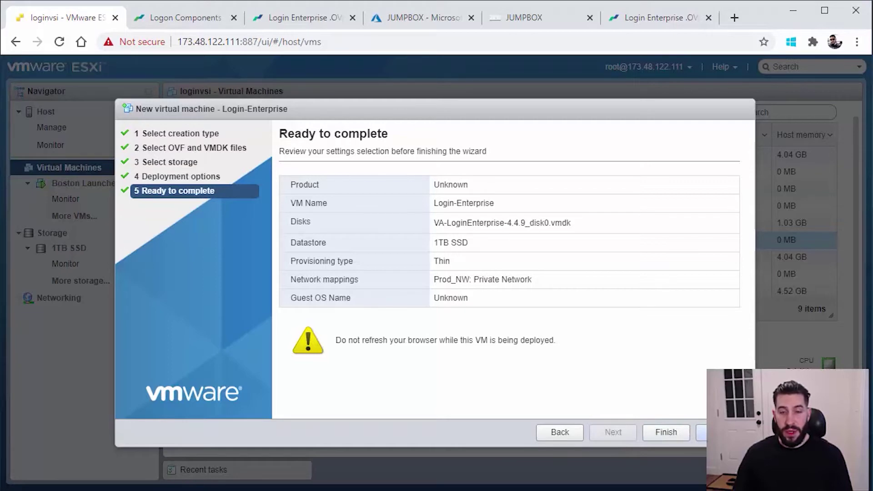
pyautogui.click(701, 432)
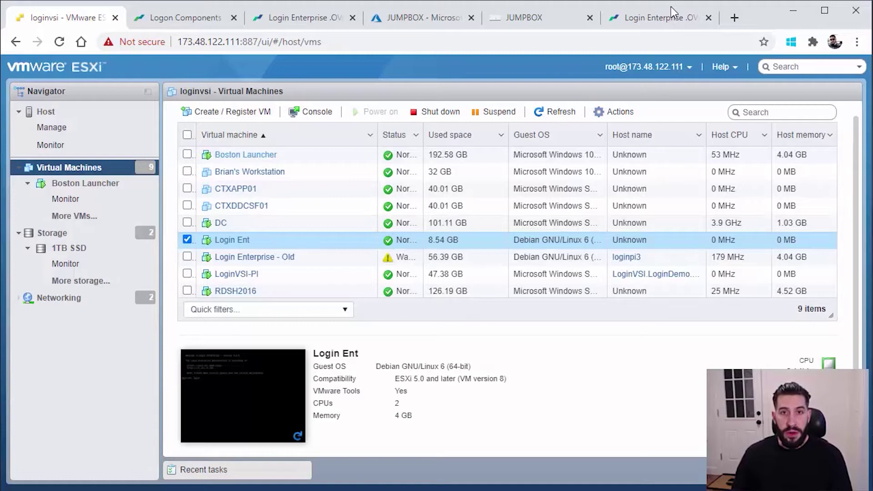
# Switch to the Login VSI site, open its Knowledge Base and browse the Login Enterprise articles.
pyautogui.click(665, 18)
pyautogui.moveTo(570, 119)
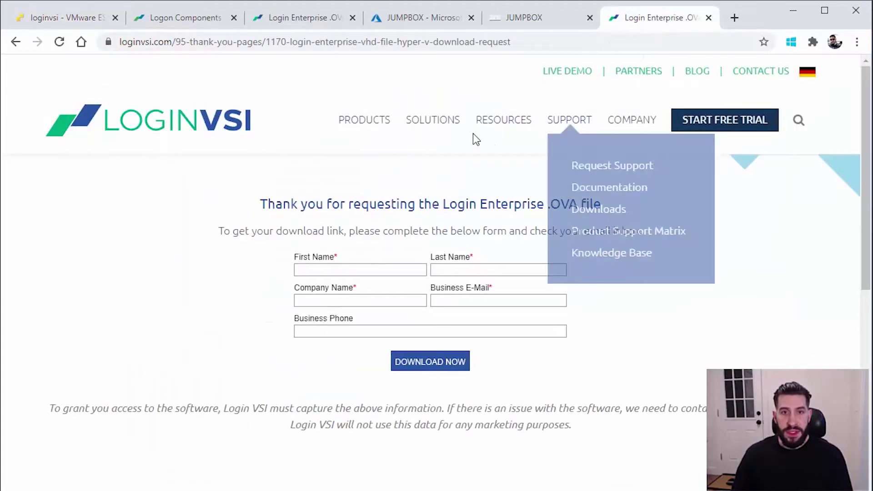
pyautogui.click(608, 264)
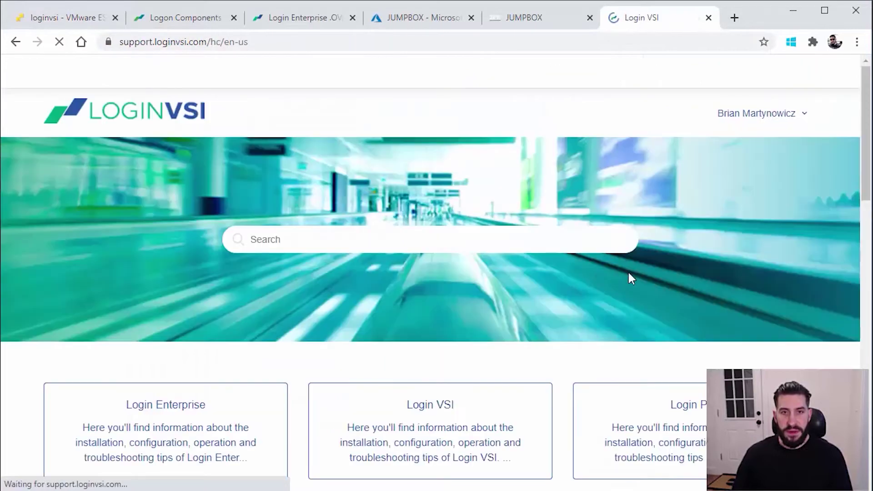
pyautogui.scroll(-3, 359, 296)
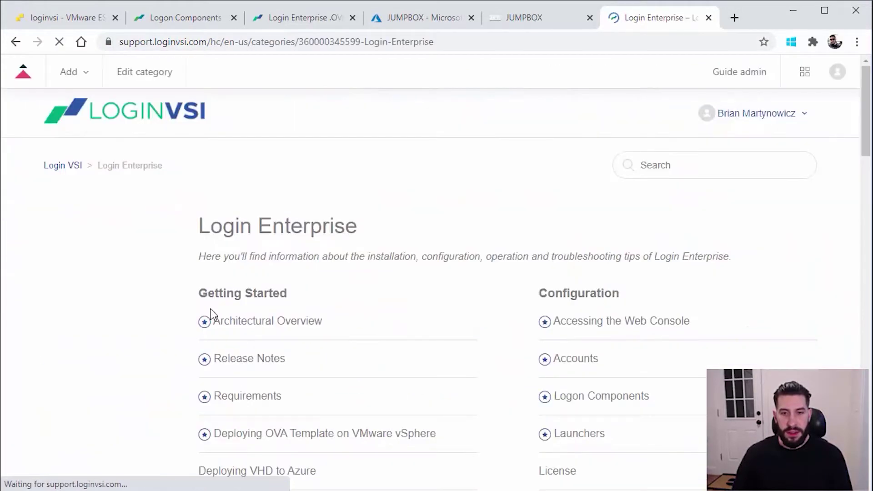
pyautogui.scroll(-1, 312, 267)
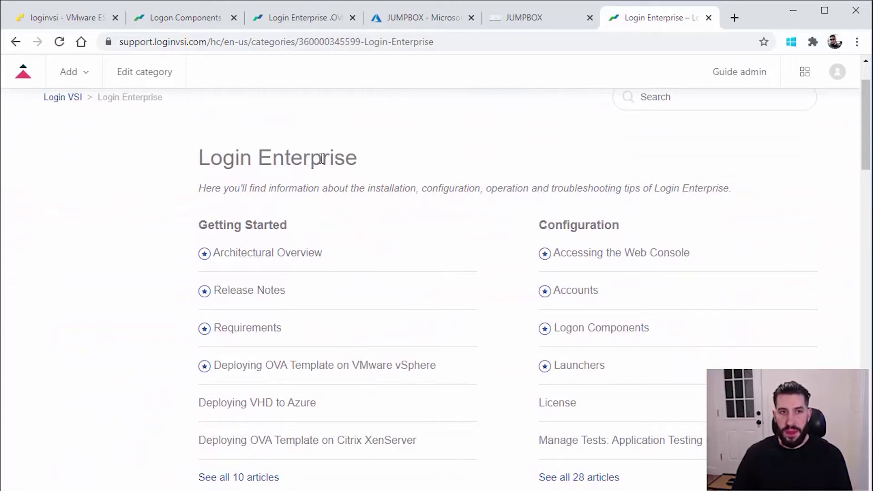
pyautogui.scroll(-1, 331, 263)
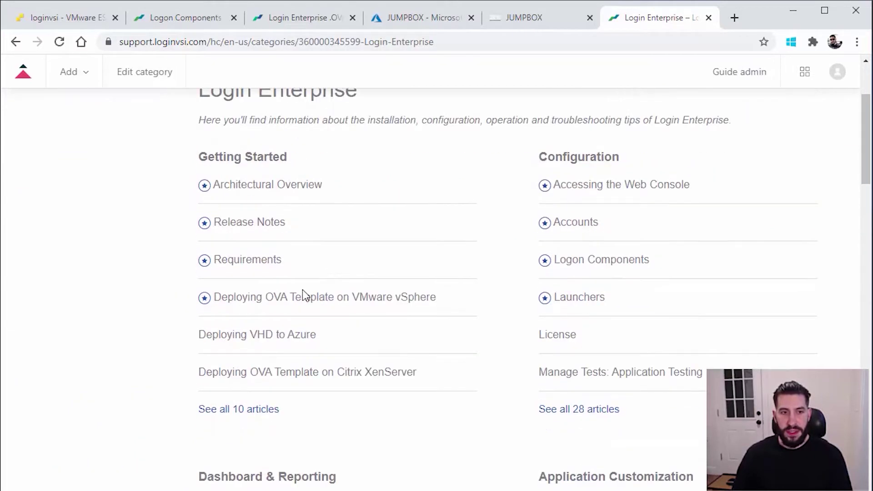
# Open the Deploying OVA Template on VMware vSphere article and read down to its end.
pyautogui.click(288, 298)
pyautogui.scroll(-10, 369, 294)
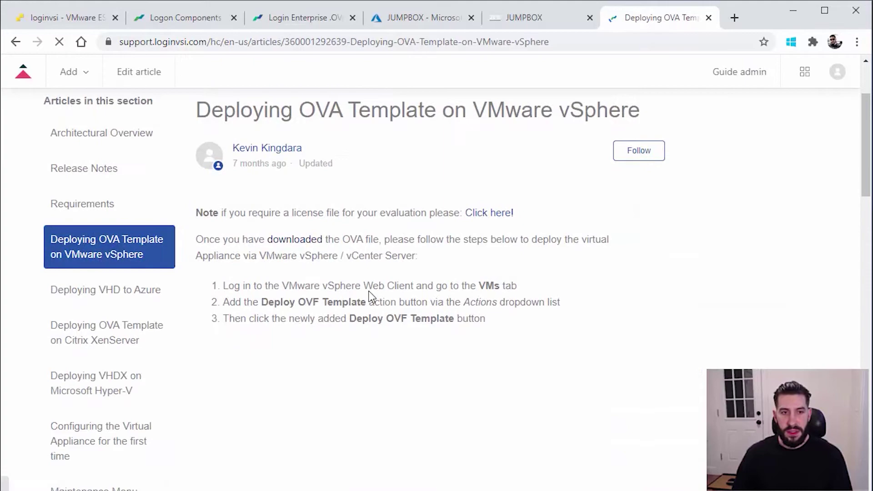
pyautogui.scroll(-20, 369, 294)
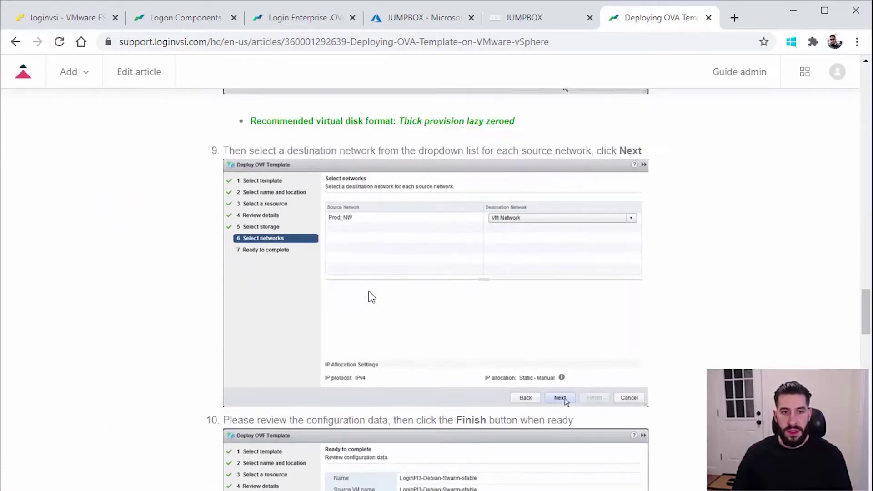
pyautogui.scroll(-15, 370, 296)
pyautogui.scroll(7, 369, 296)
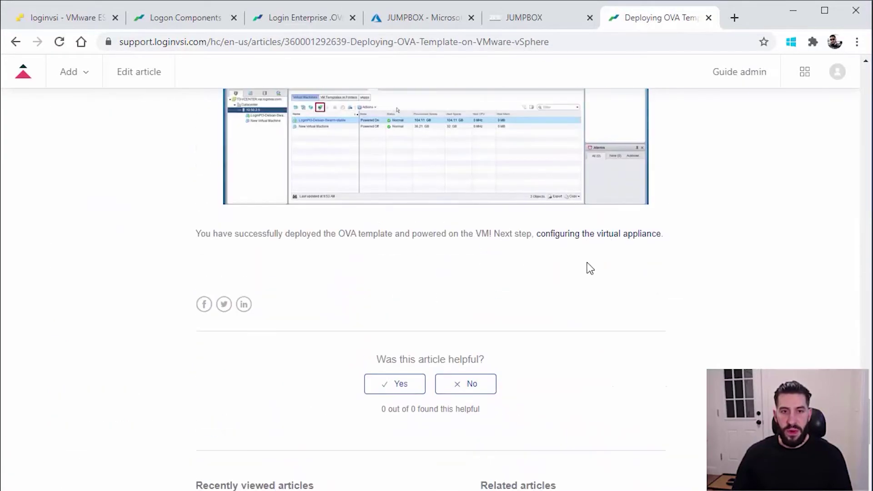
# Open the configuring the virtual appliance article and scroll to its web interface IP and FQDN URLs.
pyautogui.click(631, 241)
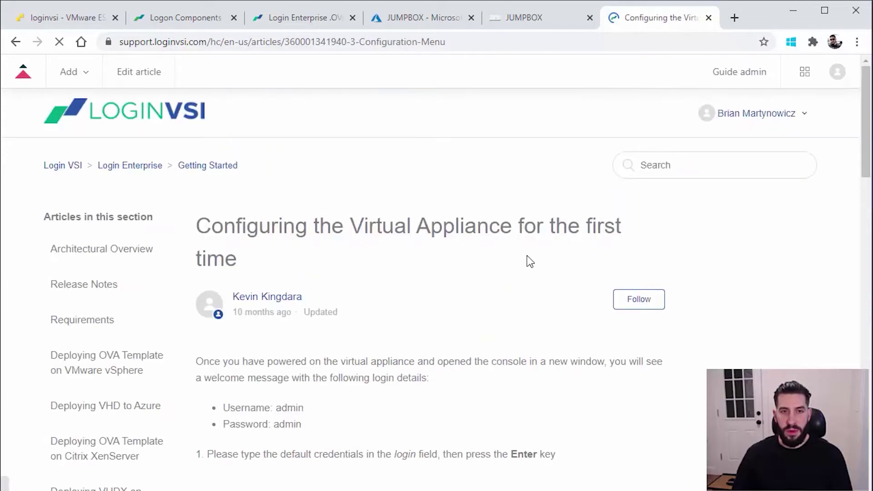
pyautogui.scroll(-5, 526, 259)
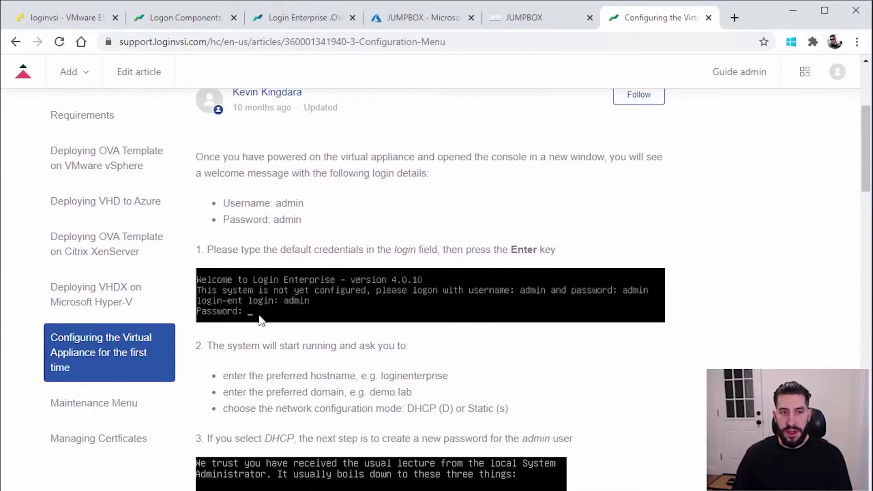
pyautogui.scroll(-5, 337, 295)
pyautogui.scroll(-1, 381, 299)
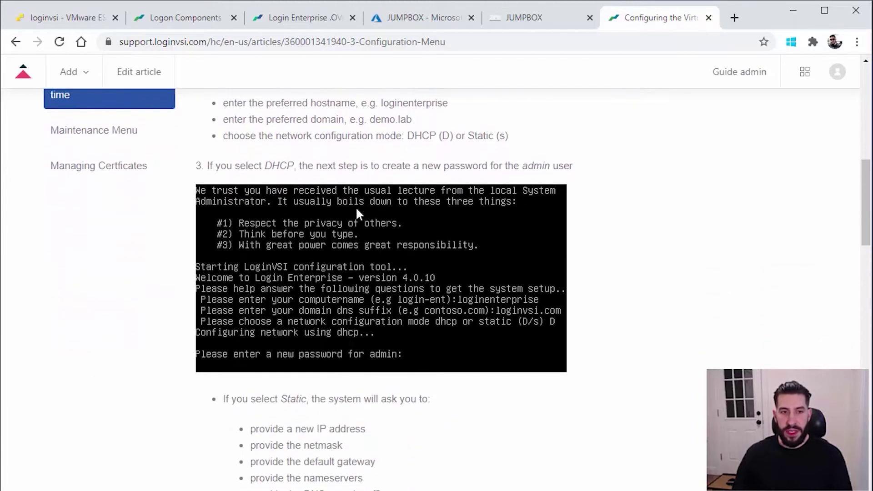
pyautogui.scroll(-6, 369, 228)
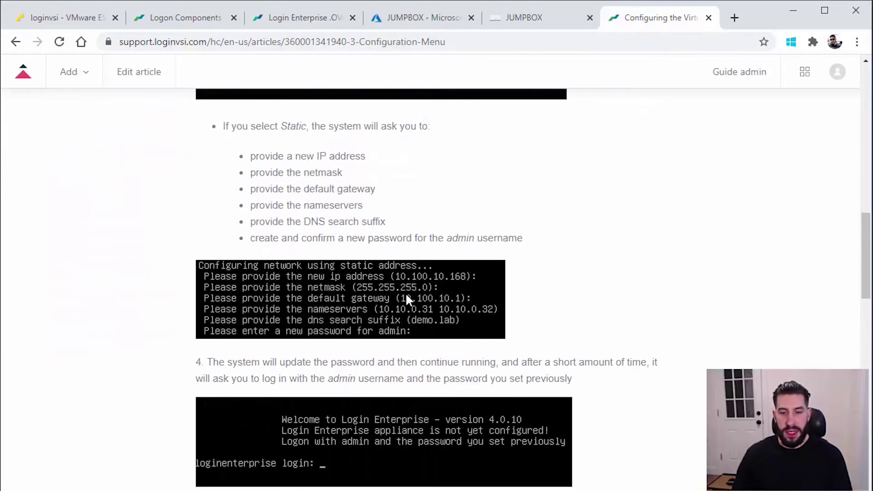
pyautogui.scroll(-2, 425, 321)
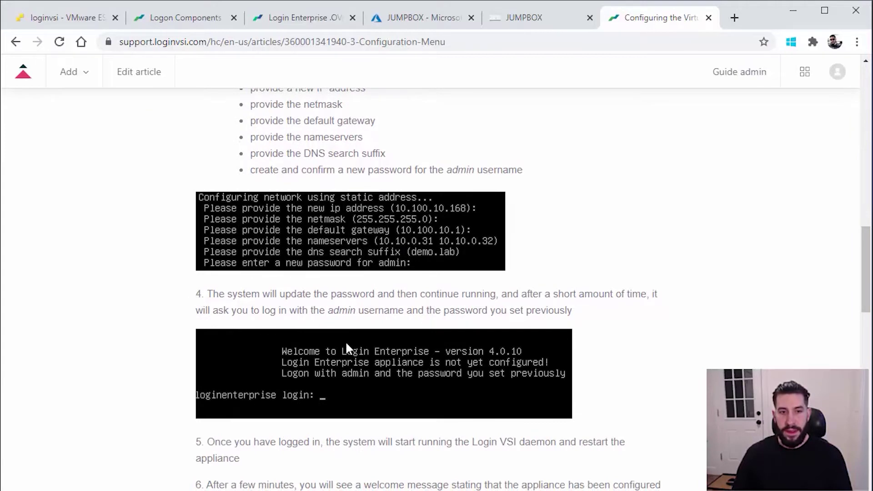
pyautogui.scroll(-3, 347, 347)
pyautogui.scroll(-3, 340, 214)
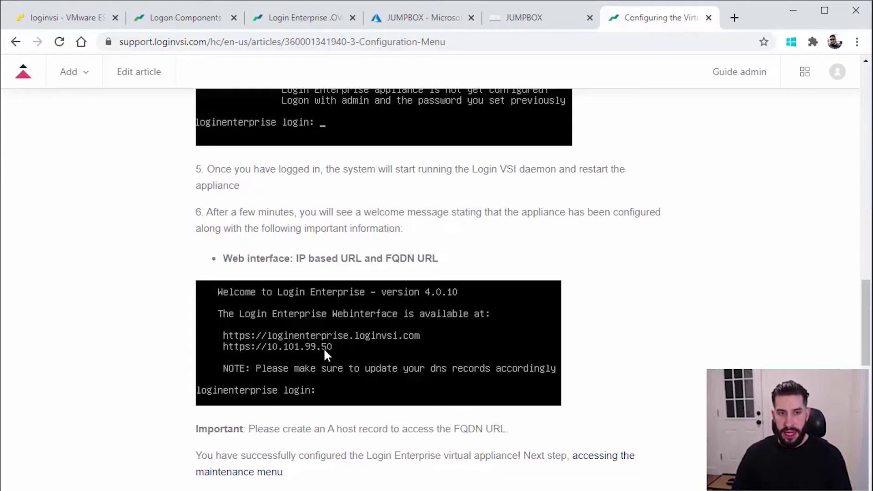
pyautogui.click(529, 18)
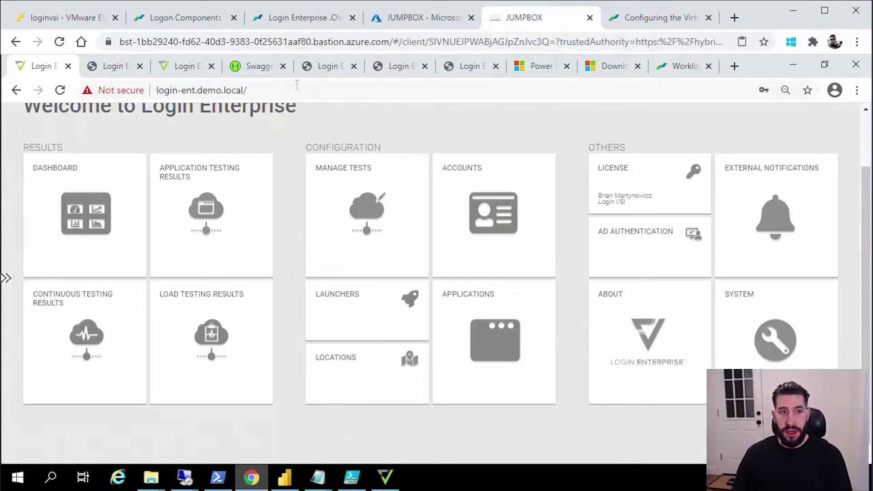
pyautogui.hotkey('ctrl', 'l')
pyautogui.scroll(3, 386, 133)
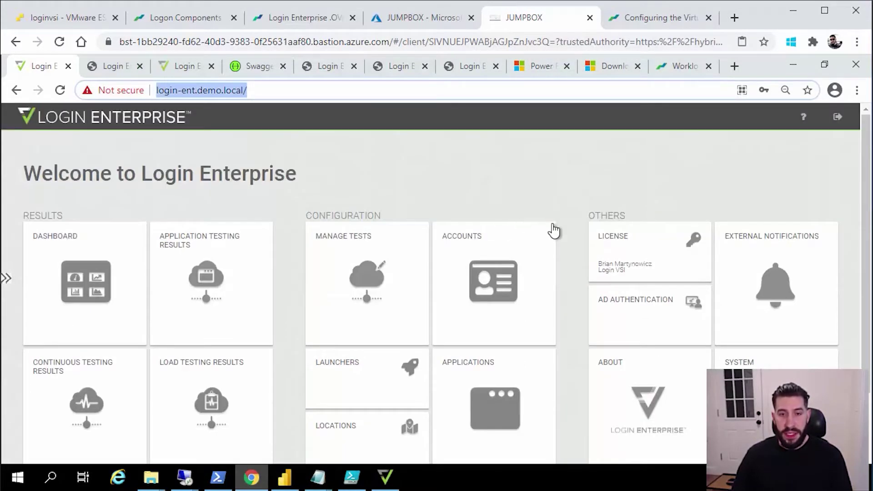
pyautogui.click(544, 178)
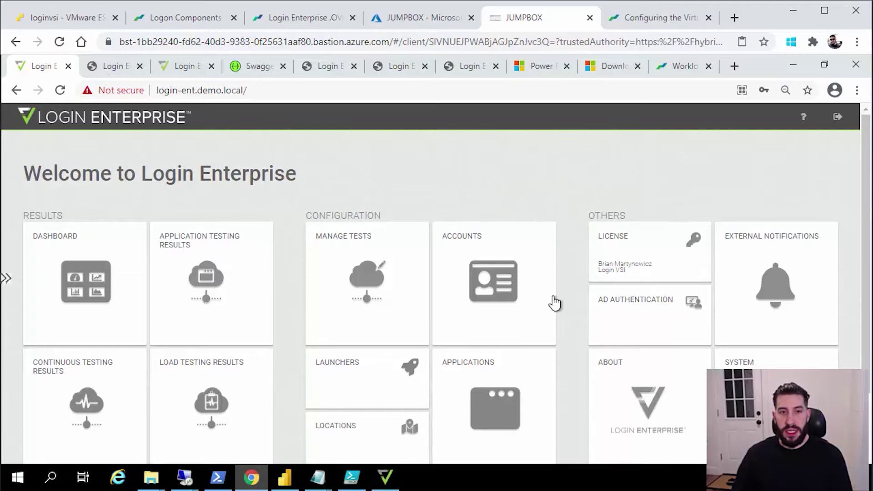
pyautogui.click(803, 117)
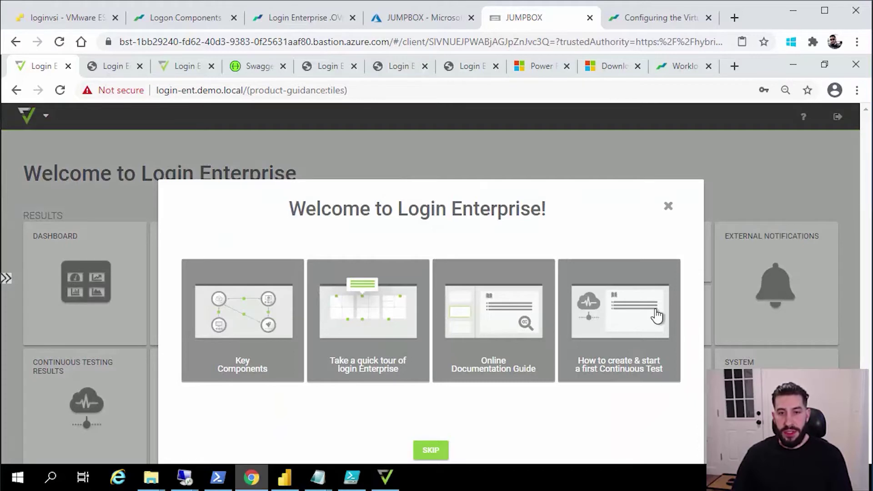
pyautogui.click(668, 207)
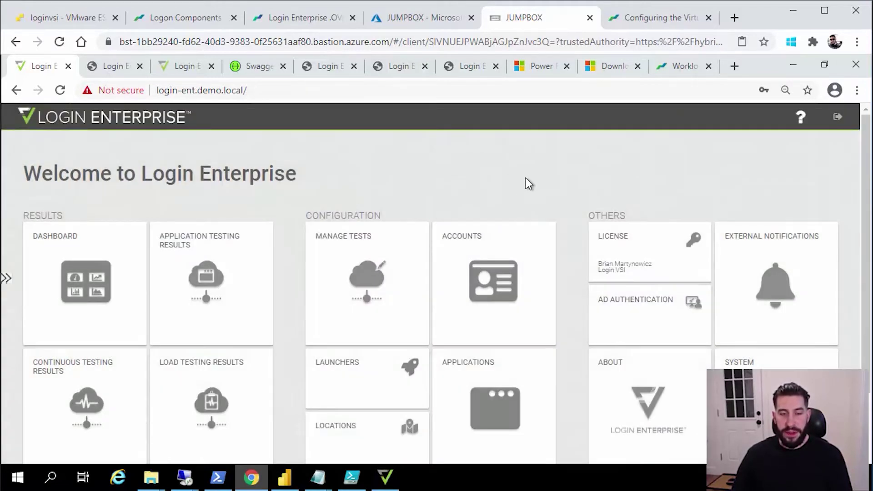
pyautogui.scroll(-2, 496, 177)
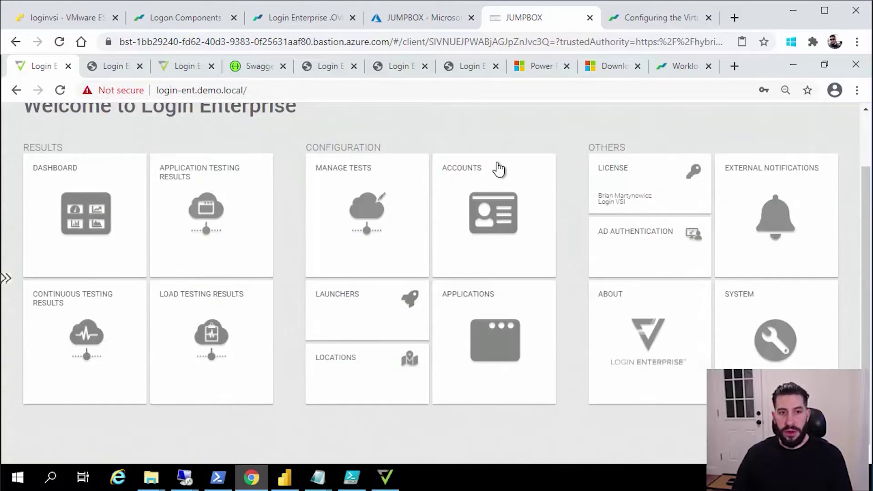
# Under Manage Tests, start a new application test with Citrix StoreFront as the connector.
pyautogui.click(369, 216)
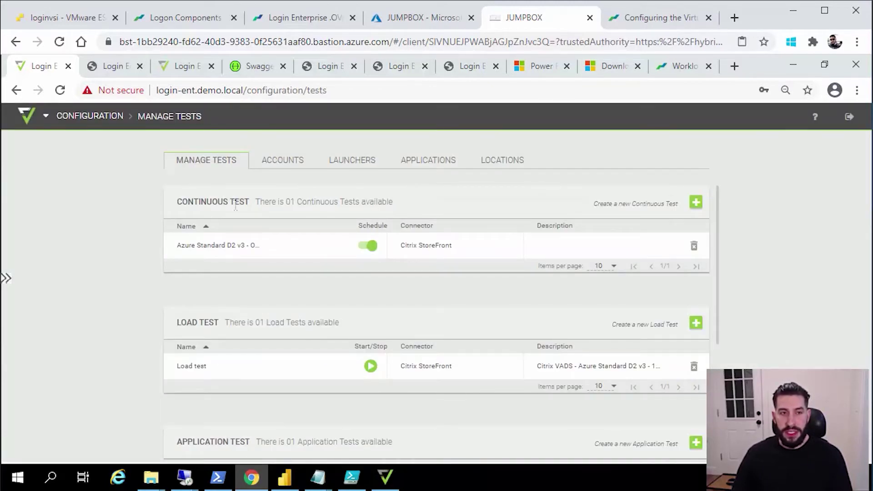
pyautogui.moveTo(344, 192); pyautogui.dragTo(238, 202)
pyautogui.scroll(-5, 449, 218)
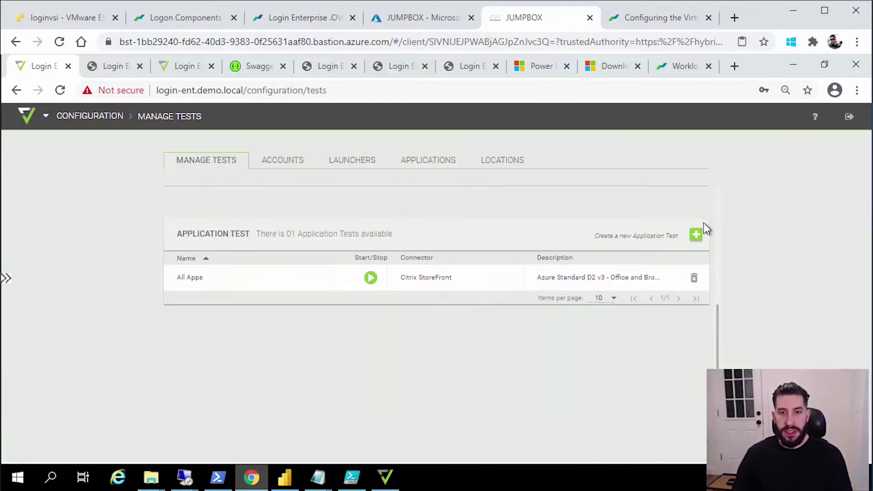
pyautogui.click(696, 237)
pyautogui.click(415, 247)
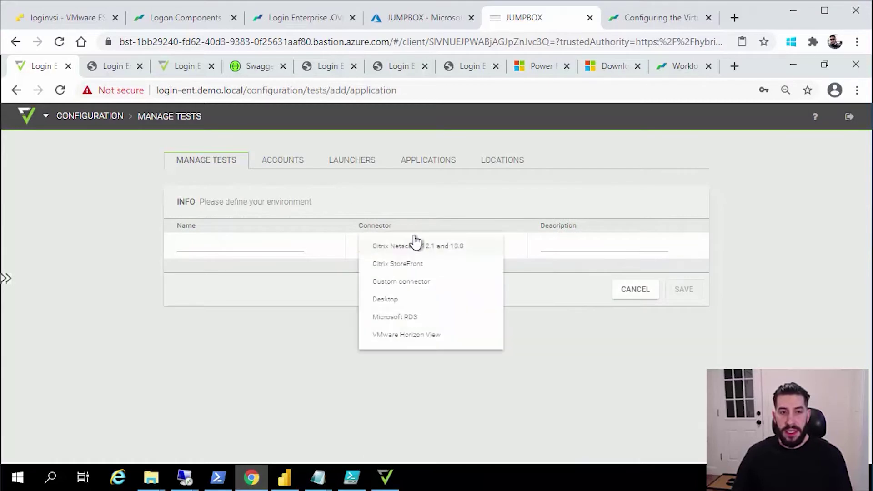
pyautogui.click(372, 263)
# Review the name, Server Url, Resource and Fullscreen display settings, leaving account groups unselected.
pyautogui.click(209, 249)
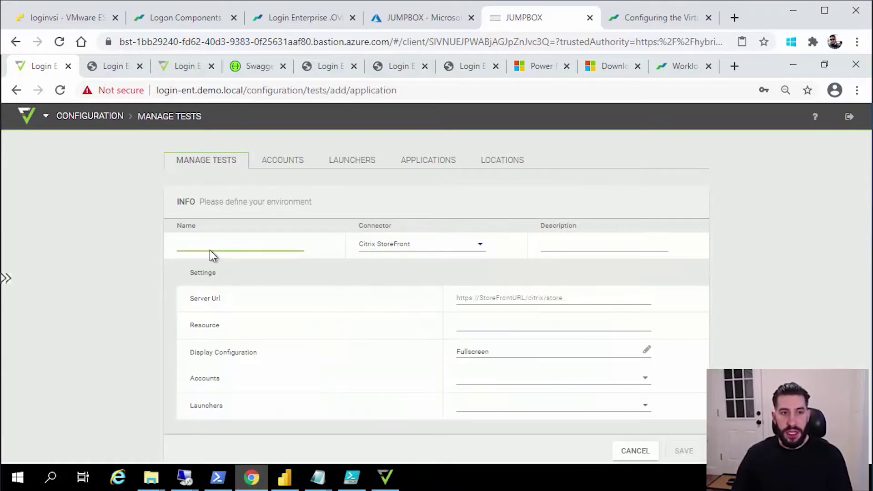
pyautogui.click(492, 300)
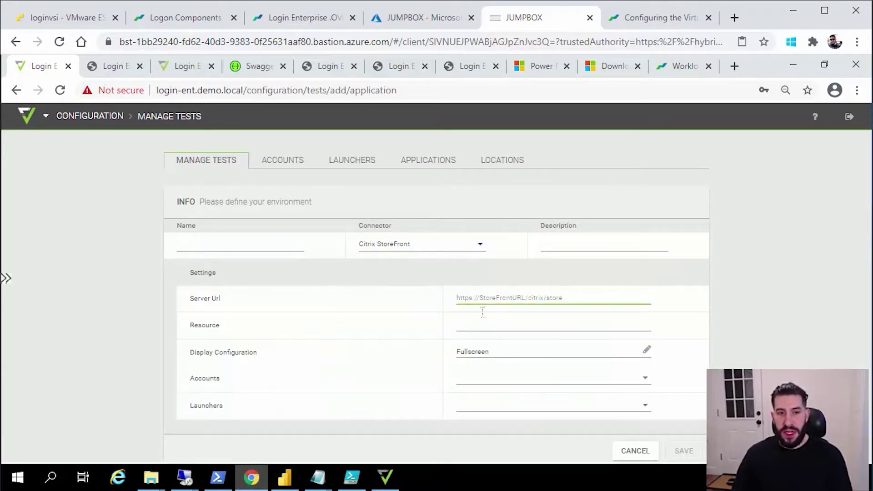
pyautogui.click(483, 325)
pyautogui.click(481, 355)
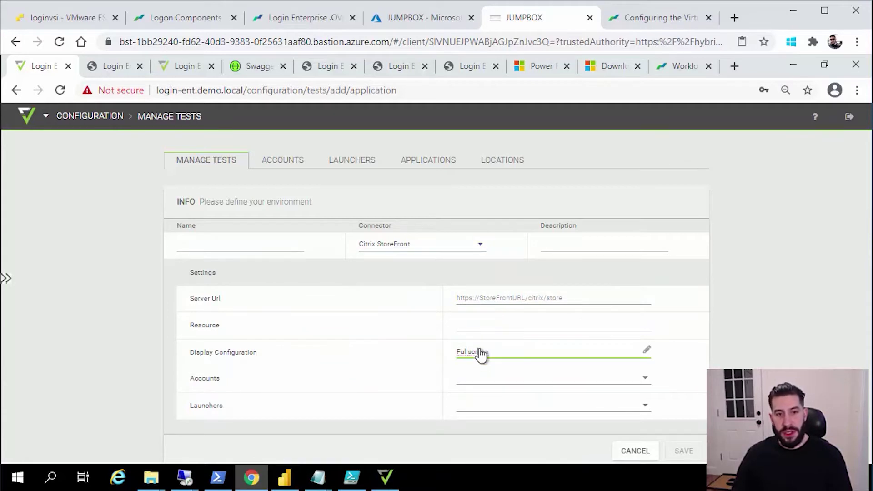
pyautogui.click(472, 375)
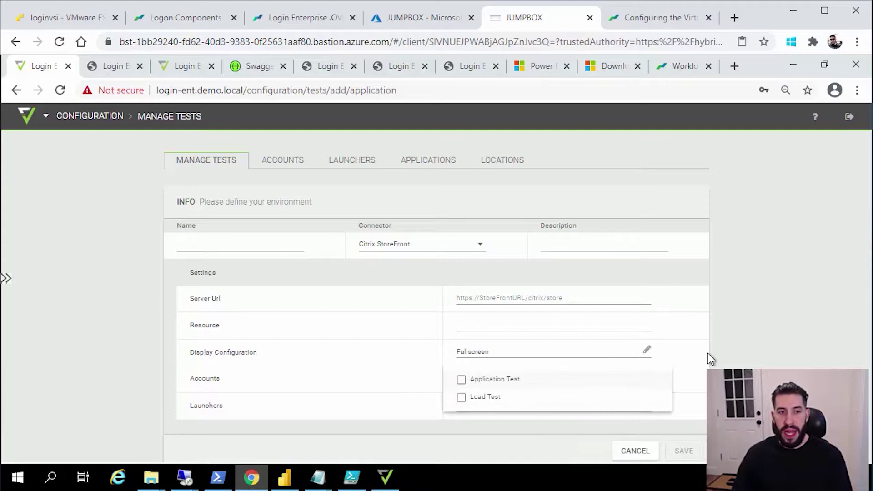
pyautogui.click(696, 376)
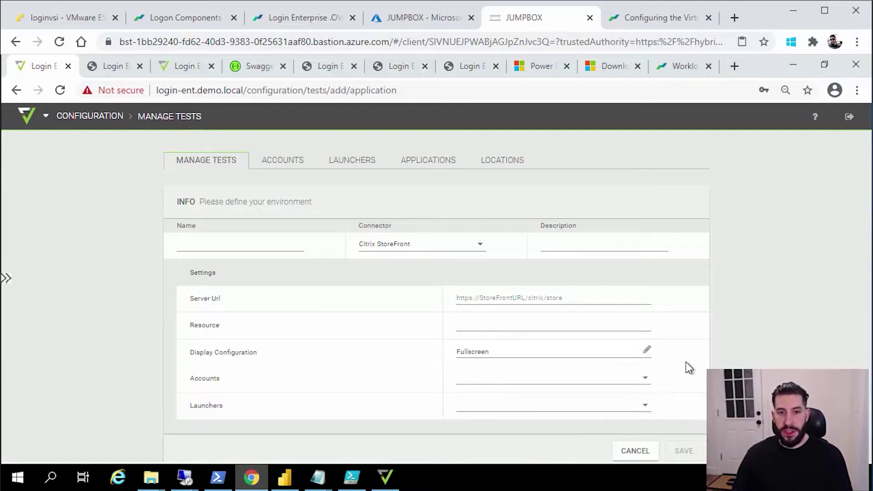
# Open the Launchers page and scroll to the Windows x64 and x86 launcher setup downloads.
pyautogui.click(357, 170)
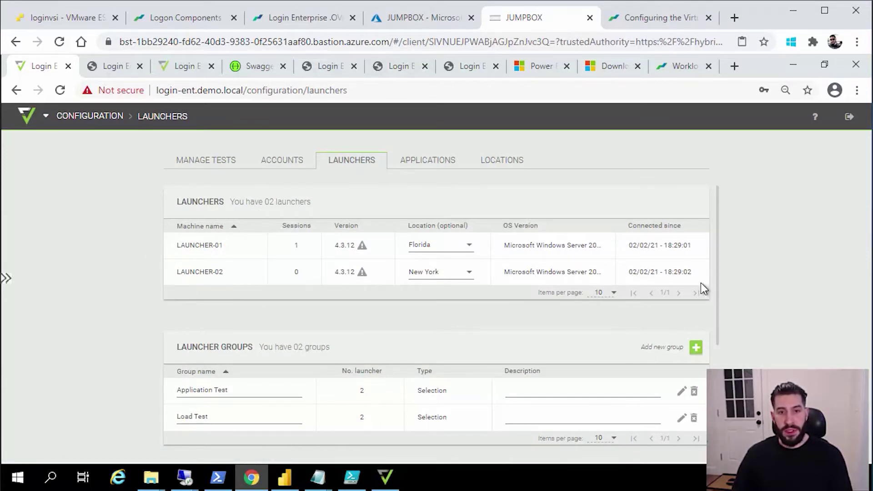
pyautogui.scroll(-5, 694, 282)
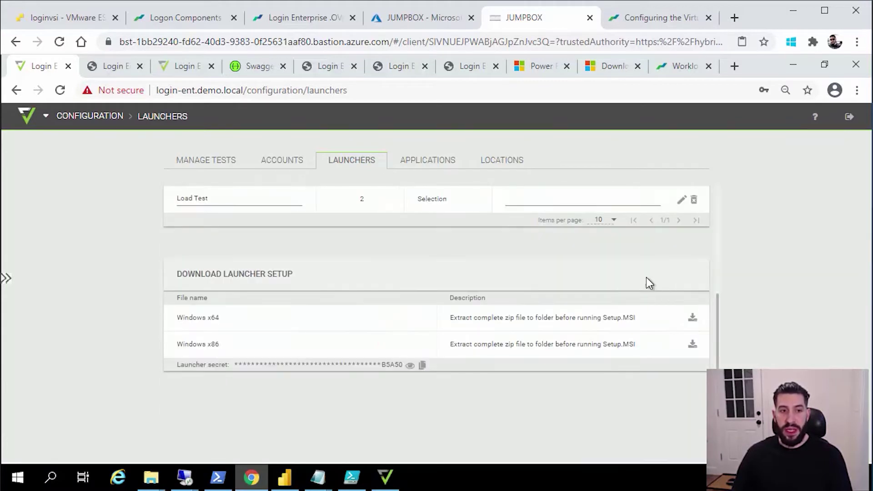
pyautogui.moveTo(469, 318); pyautogui.dragTo(617, 319)
pyautogui.click(624, 324)
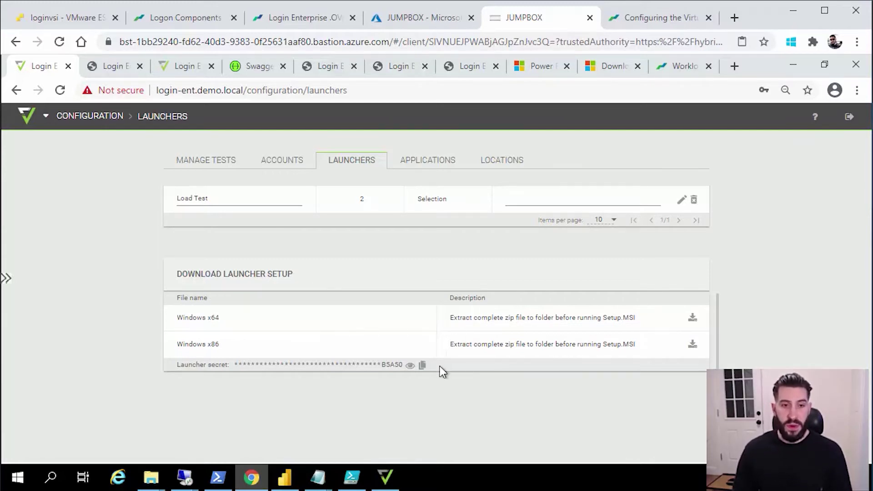
pyautogui.scroll(5, 473, 357)
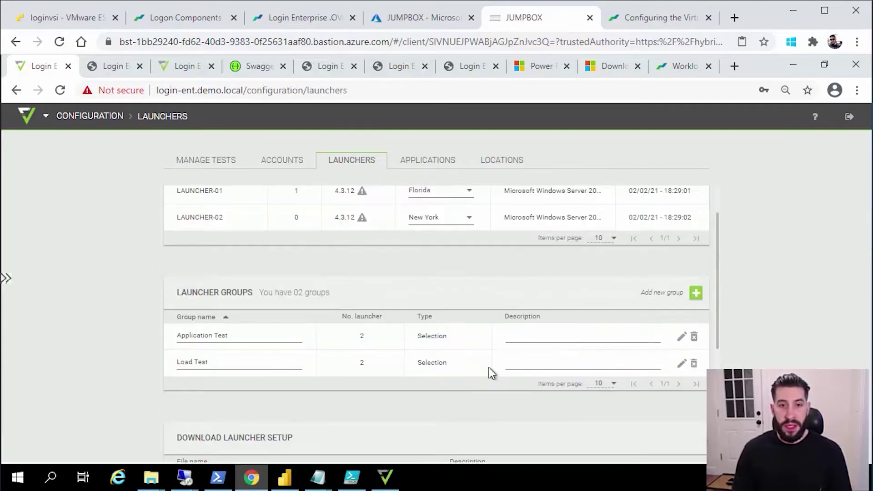
pyautogui.scroll(-2, 508, 384)
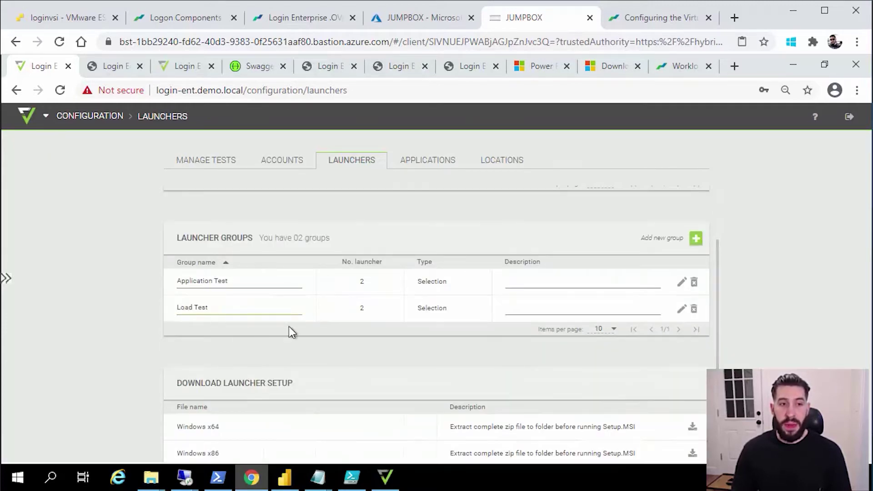
pyautogui.moveTo(187, 233); pyautogui.dragTo(253, 238)
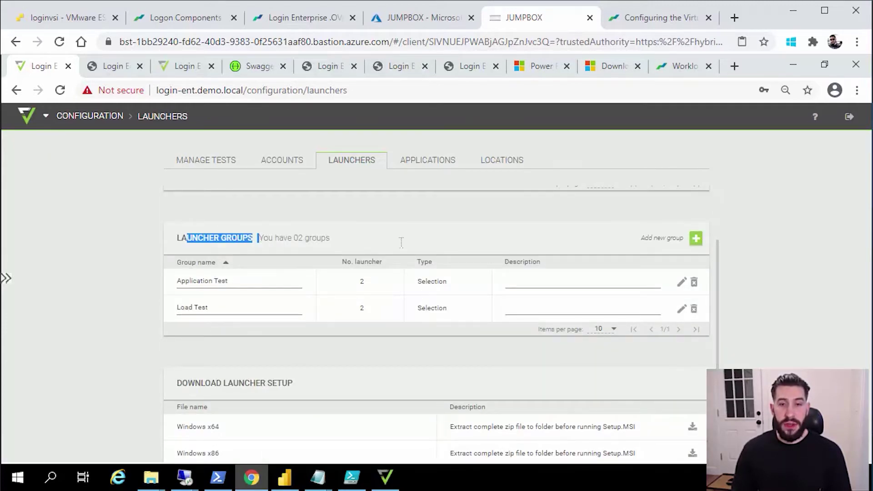
pyautogui.click(696, 238)
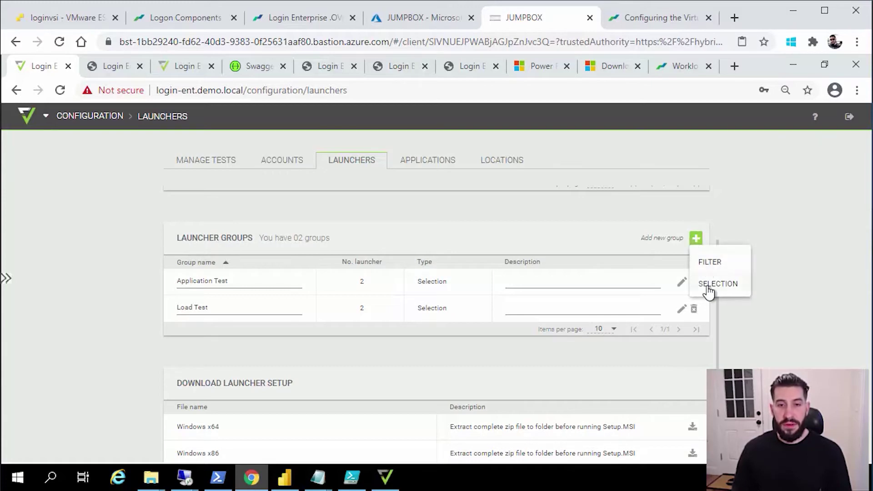
pyautogui.click(711, 262)
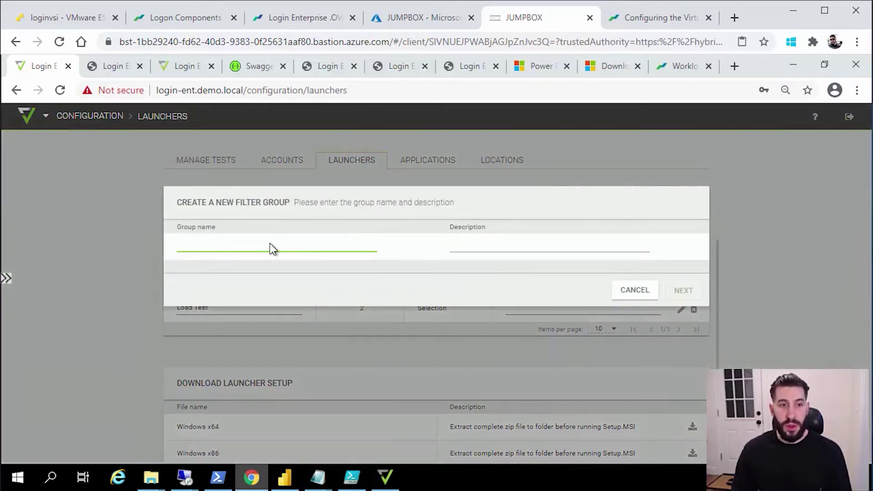
pyautogui.click(270, 244)
pyautogui.click(250, 268)
pyautogui.click(682, 293)
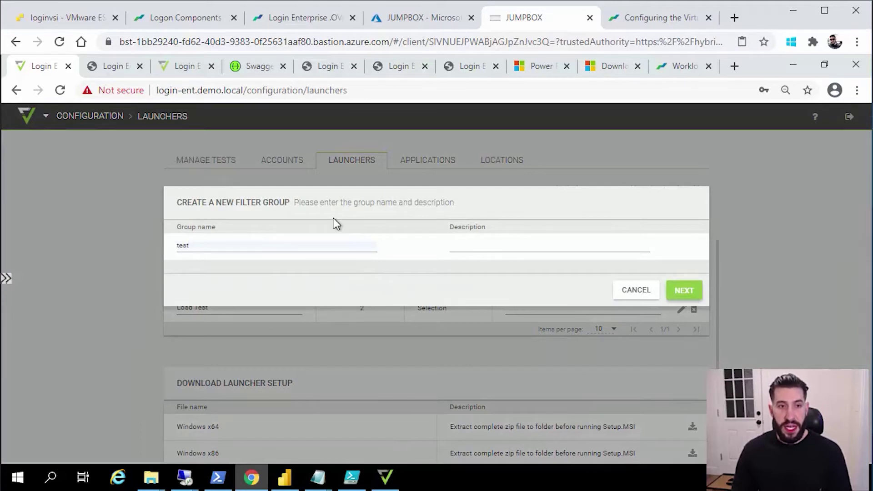
pyautogui.click(241, 259)
pyautogui.click(232, 281)
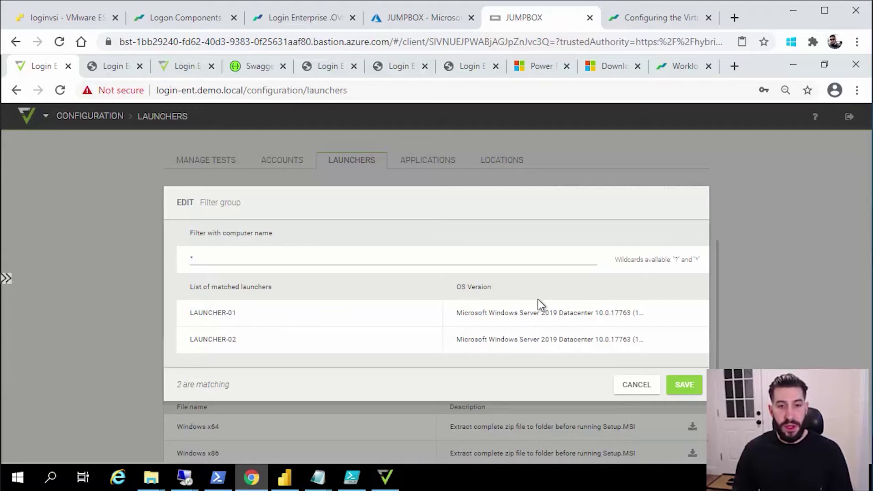
pyautogui.click(636, 386)
pyautogui.click(696, 240)
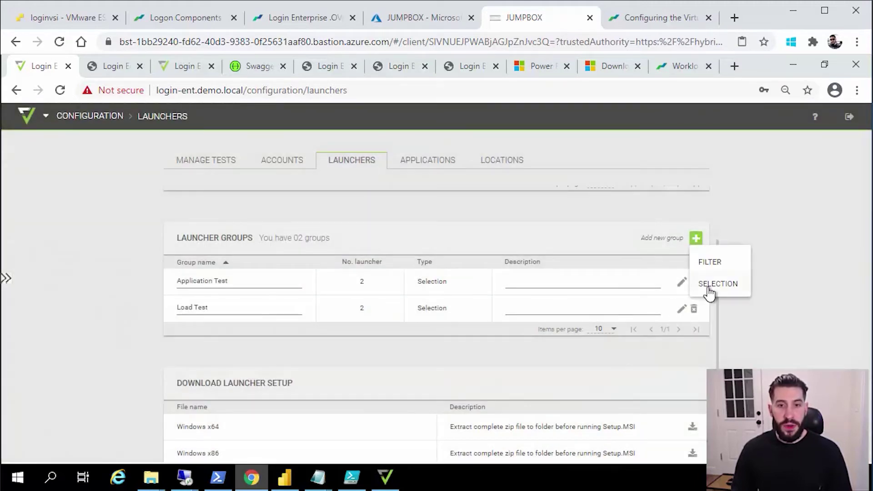
pyautogui.click(709, 287)
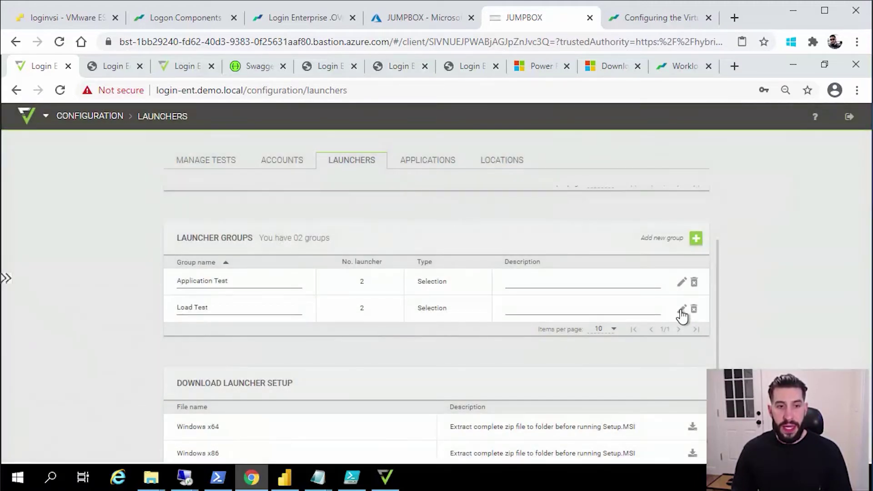
pyautogui.click(681, 310)
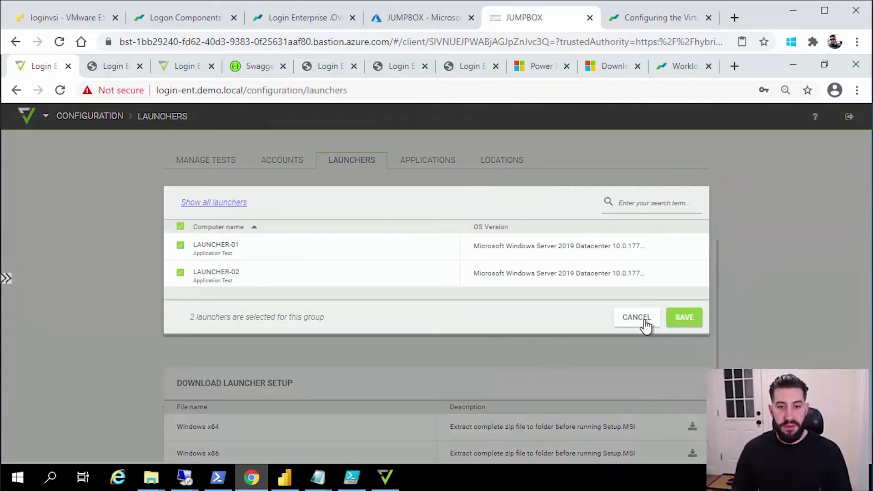
pyautogui.click(644, 321)
pyautogui.scroll(3, 366, 196)
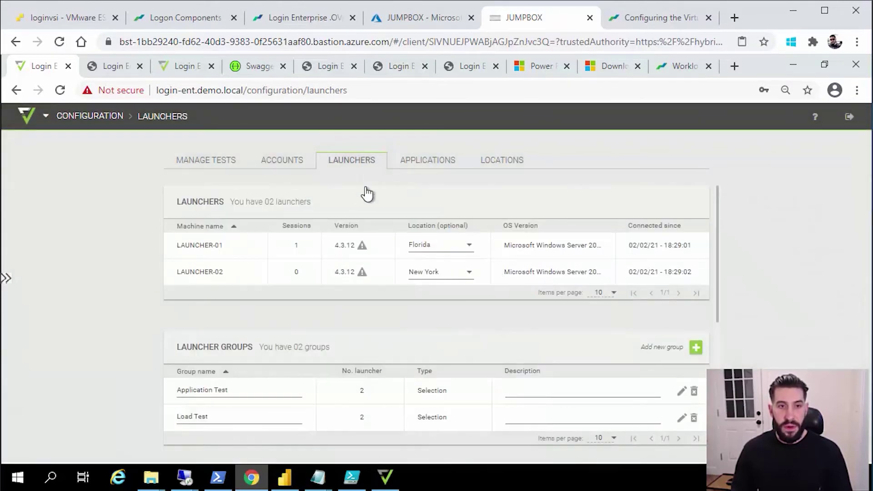
pyautogui.click(298, 167)
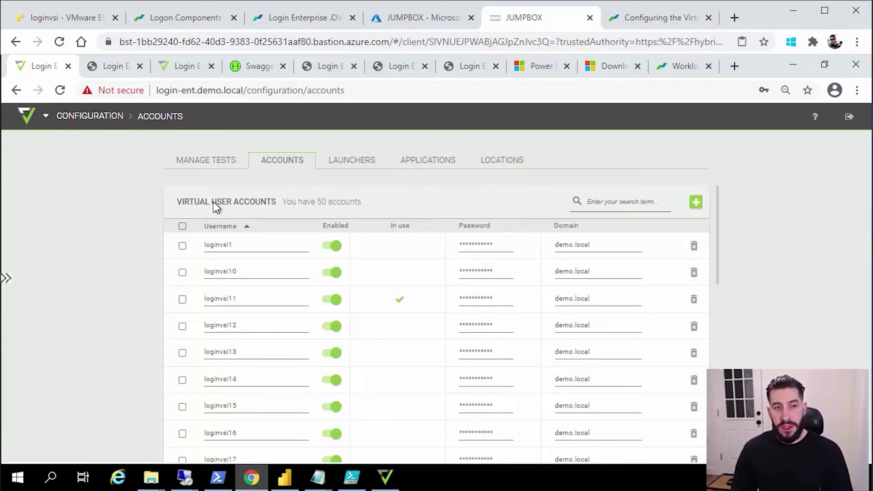
pyautogui.doubleClick(328, 200)
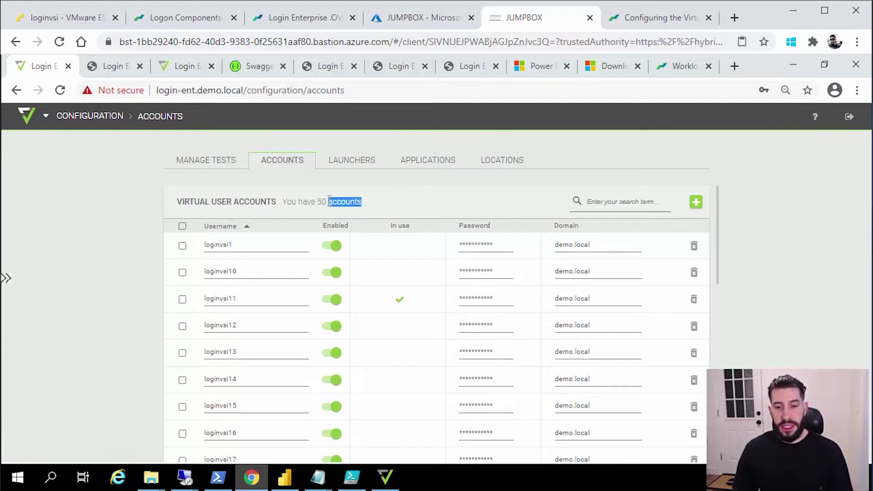
pyautogui.click(354, 202)
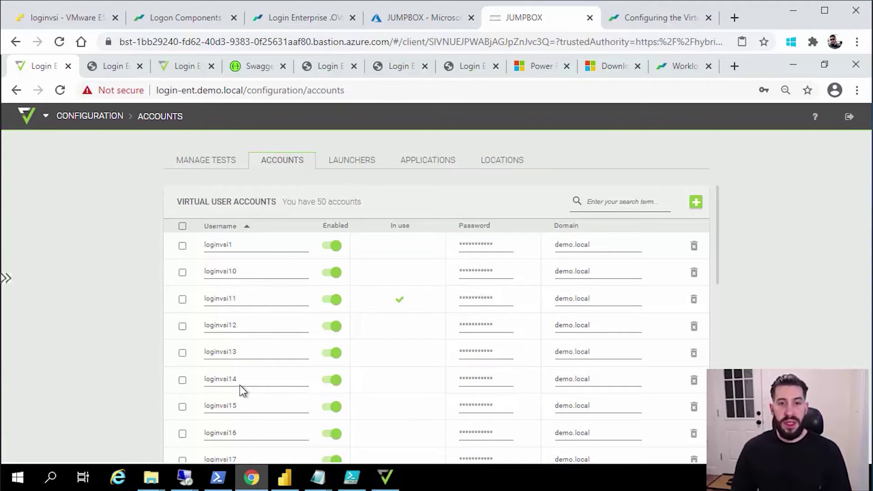
pyautogui.click(695, 204)
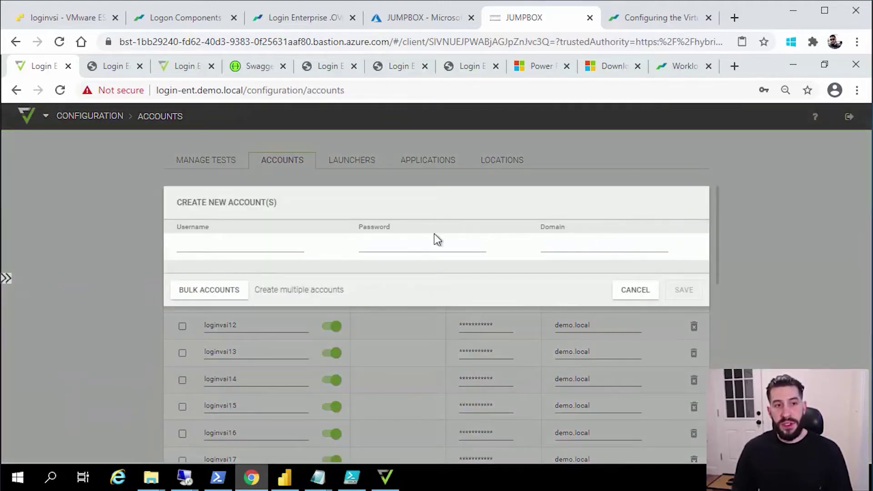
pyautogui.click(214, 289)
pyautogui.click(635, 291)
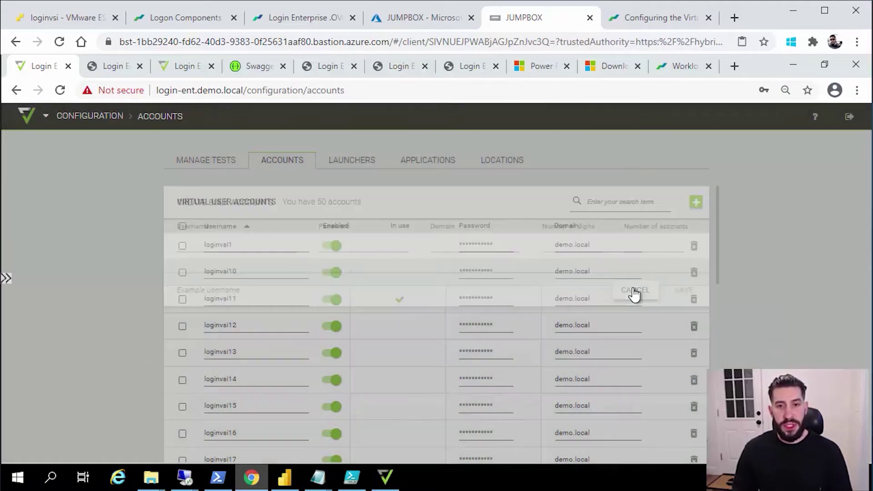
pyautogui.scroll(-5, 623, 277)
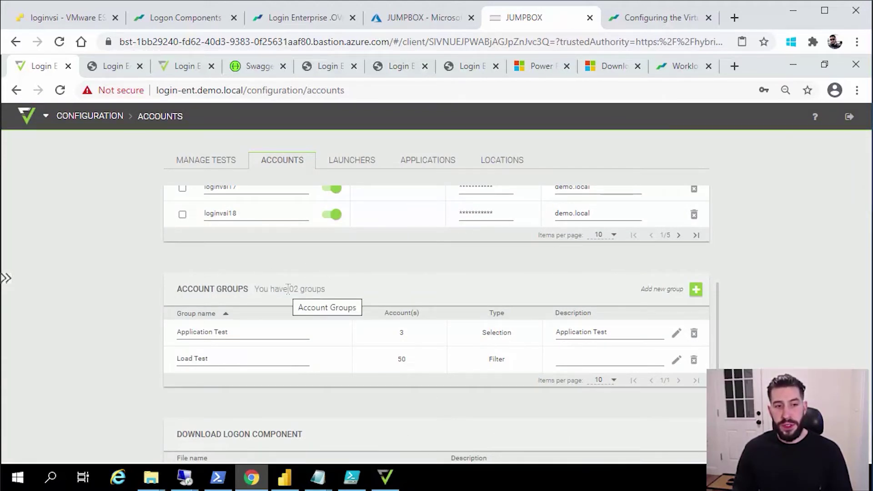
# Expand the Logon Executable under Download Logon Component and copy its LoginPI.Logon.exe command line.
pyautogui.scroll(-3, 287, 293)
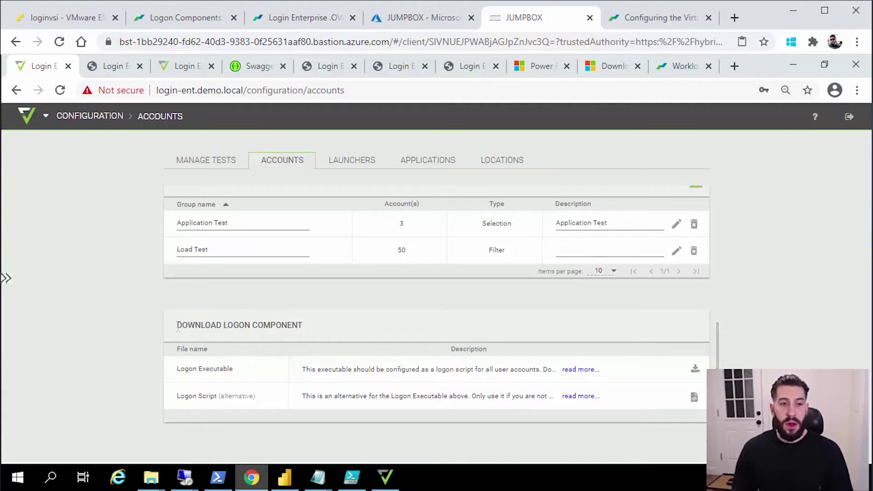
pyautogui.moveTo(176, 325); pyautogui.dragTo(307, 326)
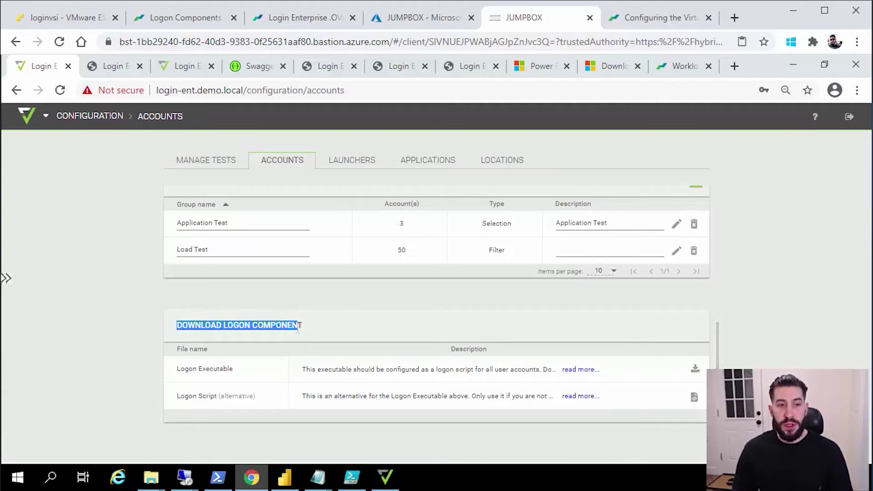
pyautogui.click(586, 370)
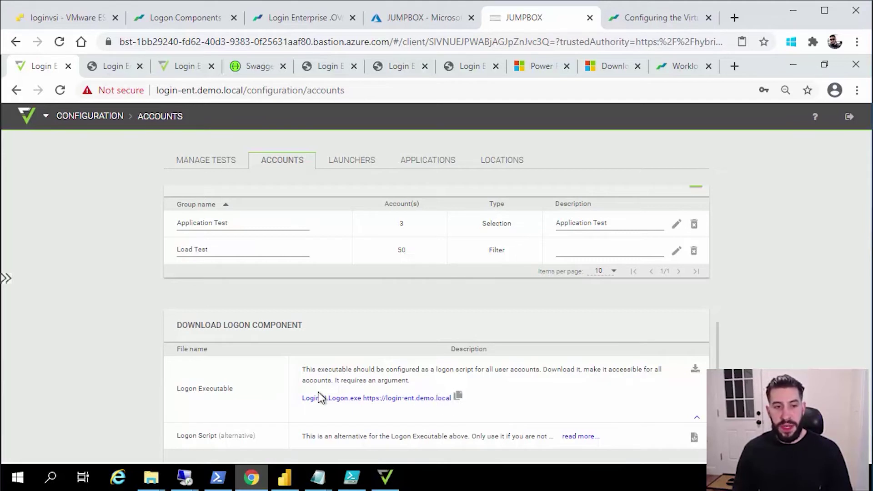
pyautogui.click(458, 398)
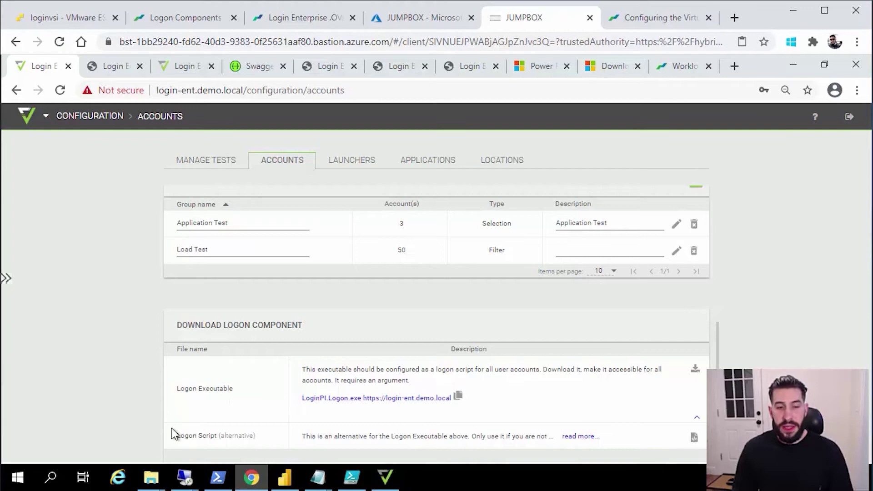
# In the new3 Explorer window, browse to \\demo.local, open NETLOGON and cancel the network error.
pyautogui.moveTo(156, 477)
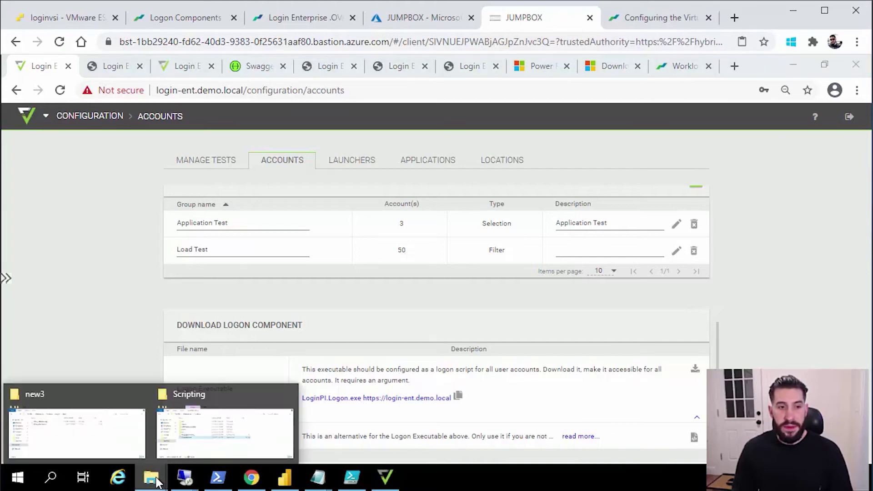
pyautogui.click(103, 433)
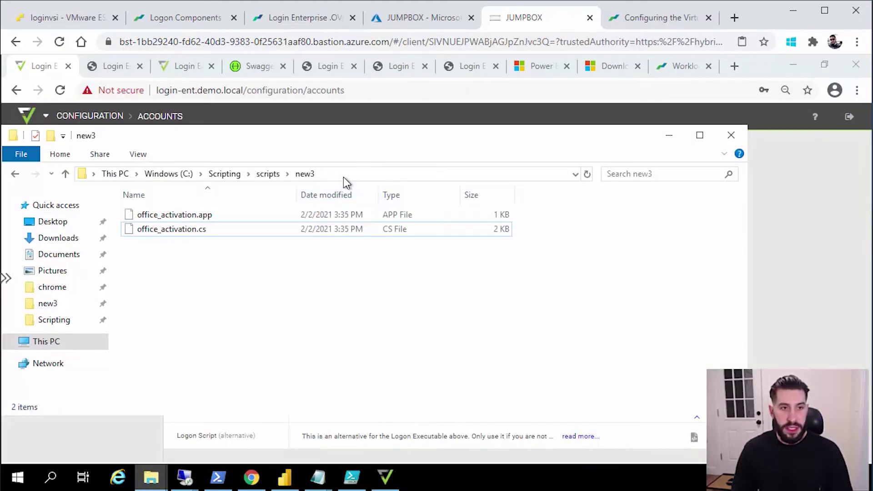
pyautogui.click(343, 177)
pyautogui.write('\\')
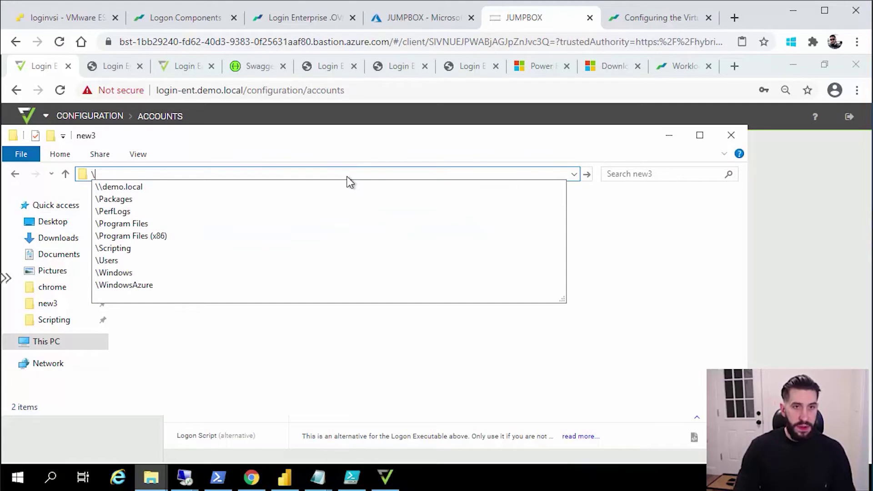
pyautogui.write('\\')
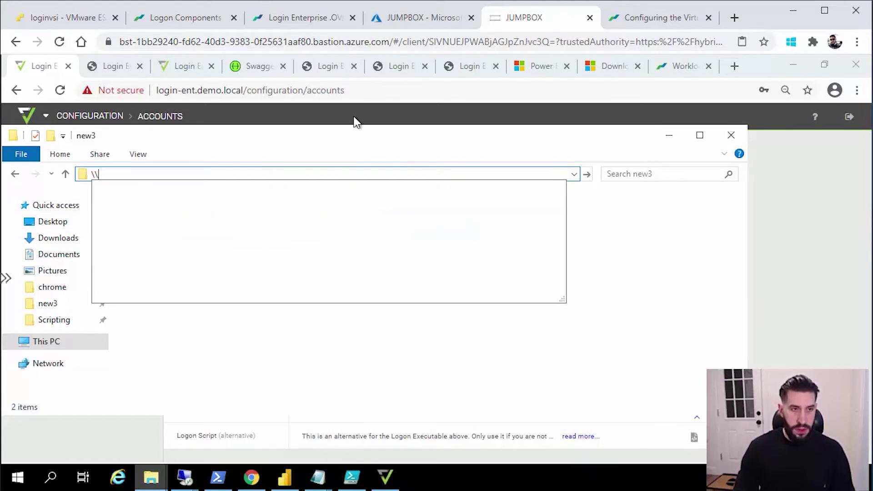
pyautogui.write('demo.local')
pyautogui.press('Return')
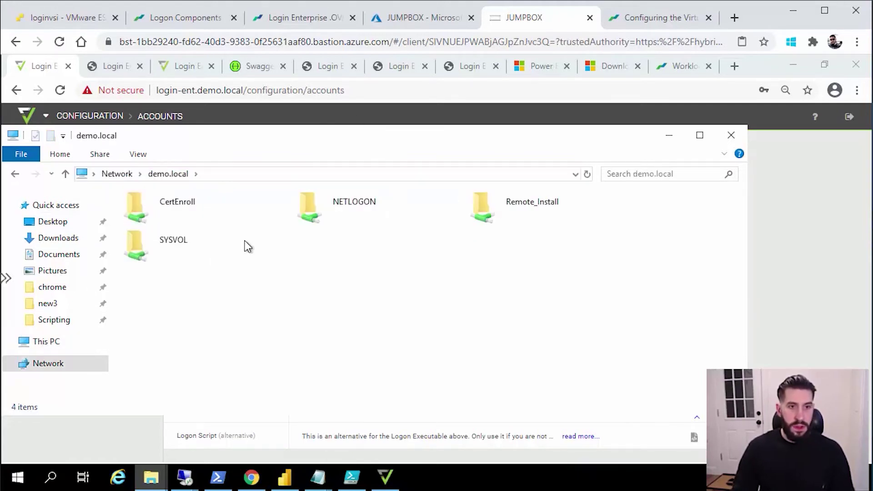
pyautogui.doubleClick(325, 219)
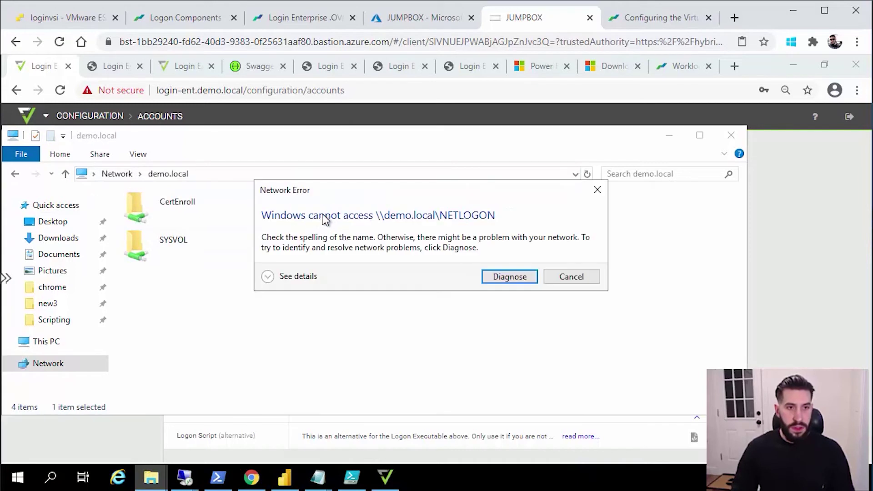
pyautogui.click(593, 275)
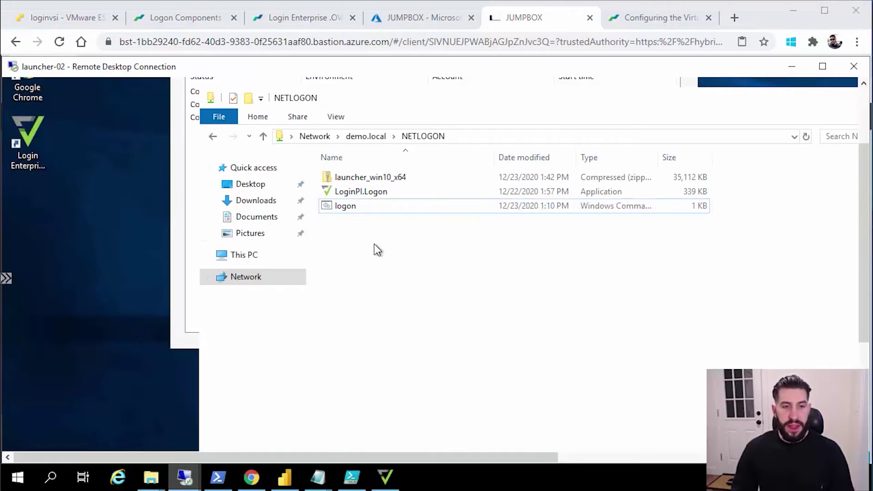
# Open the logon script from the NETLOGON share for editing in Notepad.
pyautogui.click(360, 193)
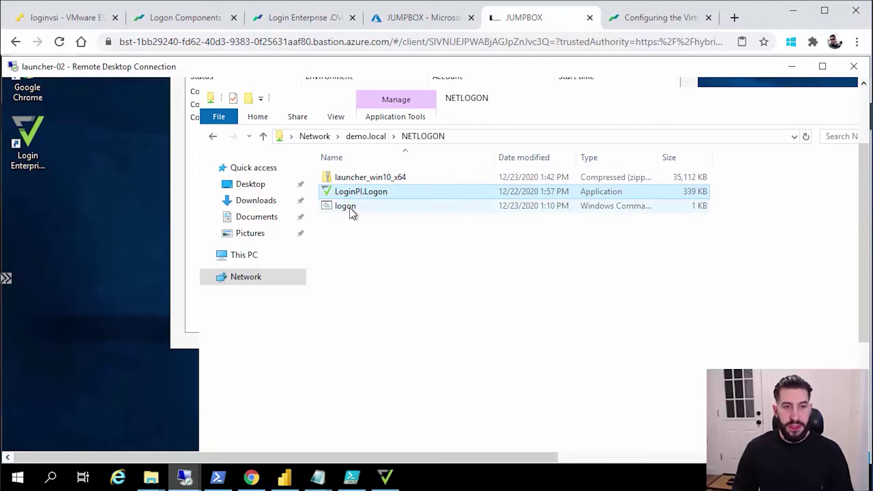
pyautogui.click(348, 206)
pyautogui.rightClick(348, 207)
pyautogui.click(370, 231)
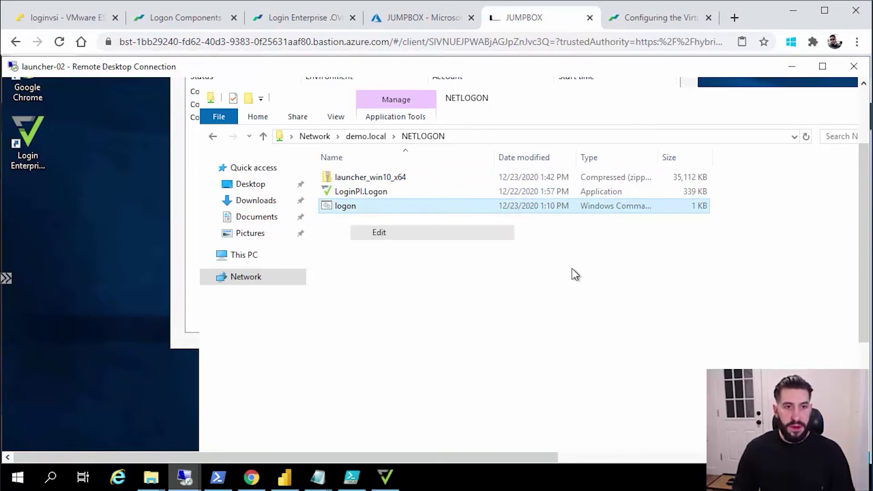
pyautogui.click(698, 312)
pyautogui.click(255, 158)
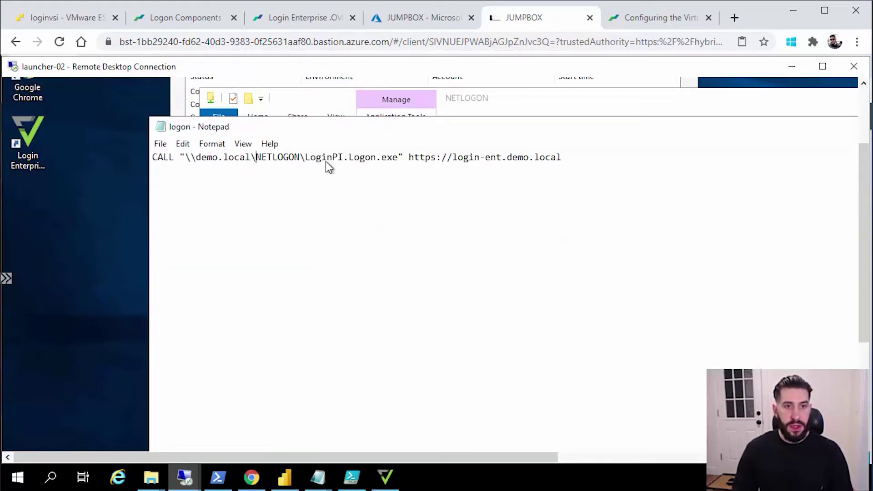
pyautogui.click(386, 158)
pyautogui.moveTo(574, 168); pyautogui.dragTo(404, 164)
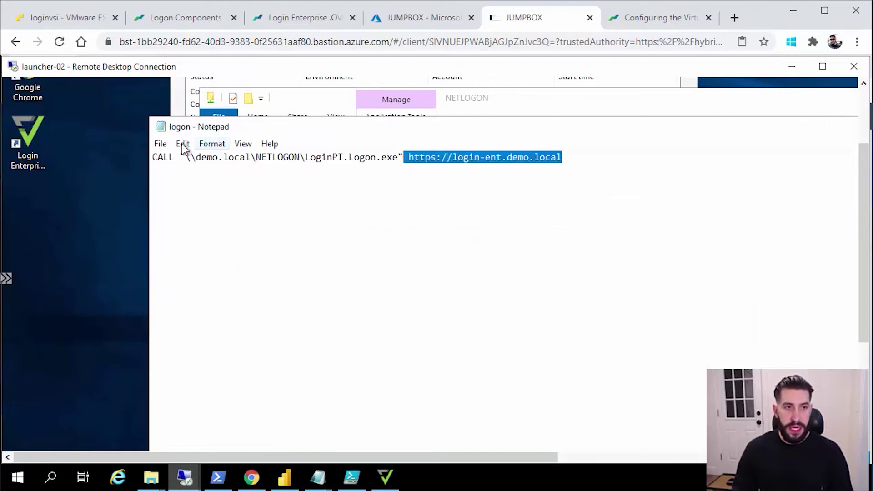
pyautogui.click(160, 144)
pyautogui.click(179, 260)
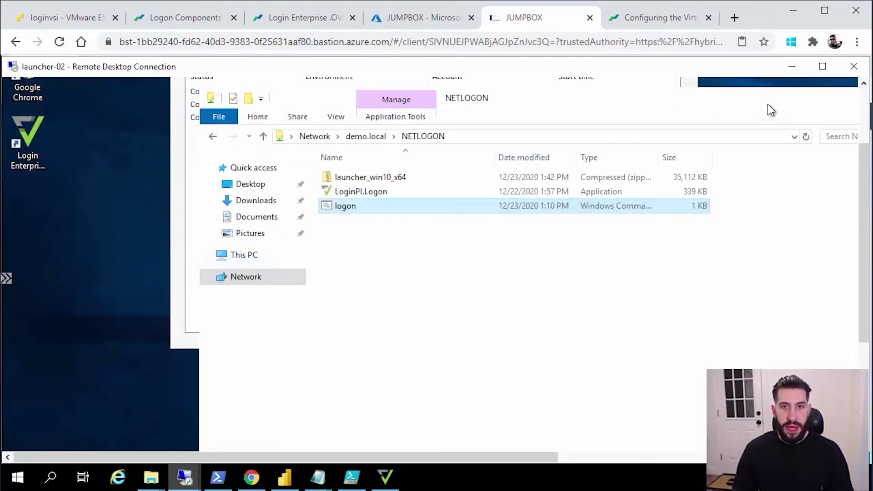
pyautogui.moveTo(768, 104); pyautogui.dragTo(608, 105)
# Close NETLOGON, return to Login Enterprise and scroll through the 14 applications under Configuration > Applications.
pyautogui.click(803, 103)
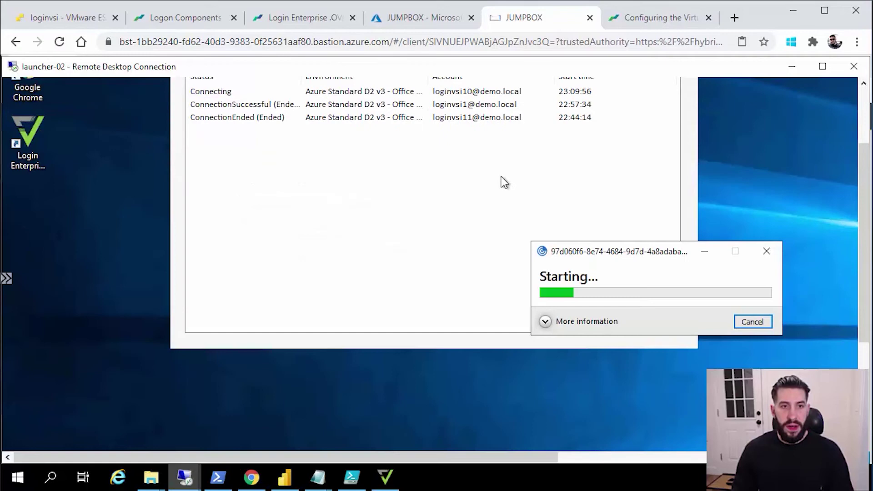
pyautogui.click(251, 477)
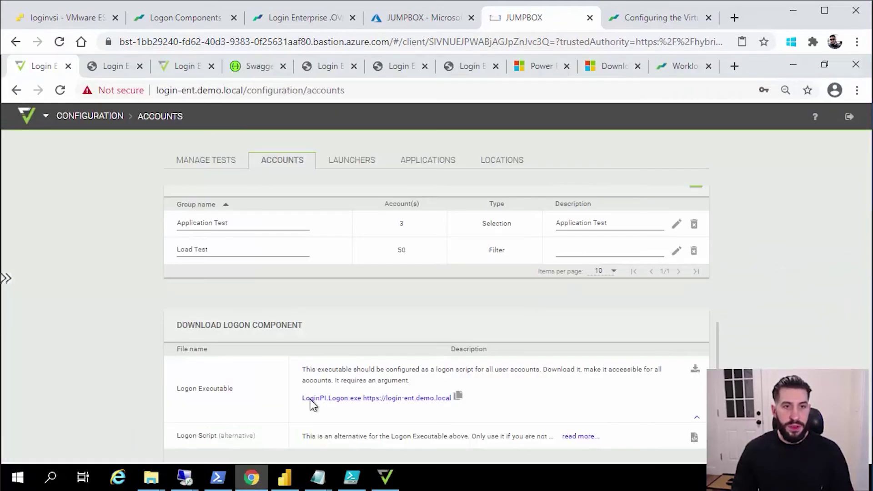
pyautogui.scroll(10, 440, 220)
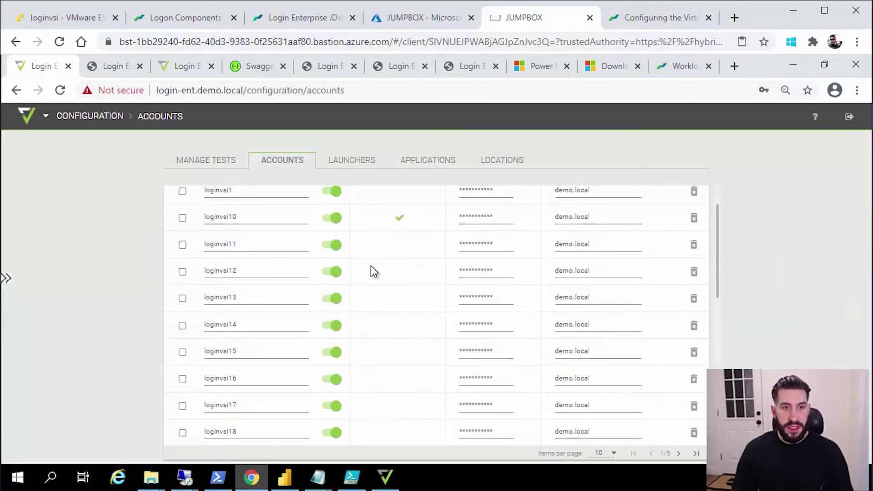
pyautogui.click(351, 162)
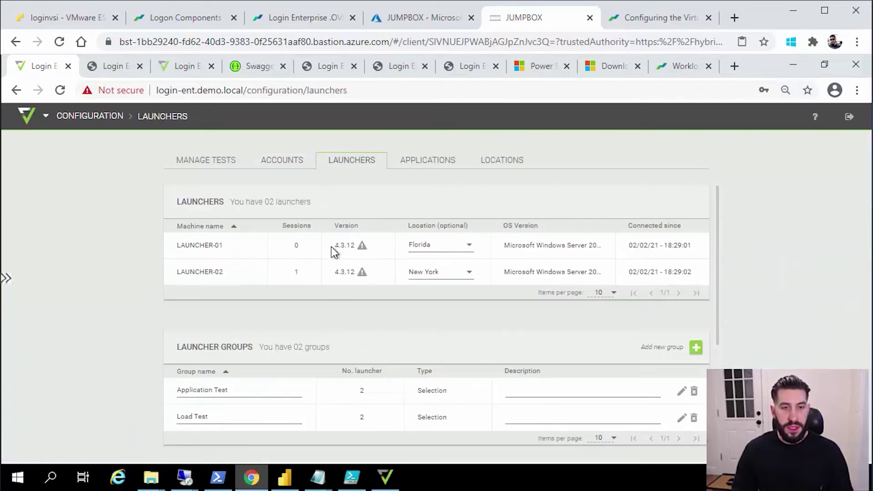
pyautogui.click(419, 165)
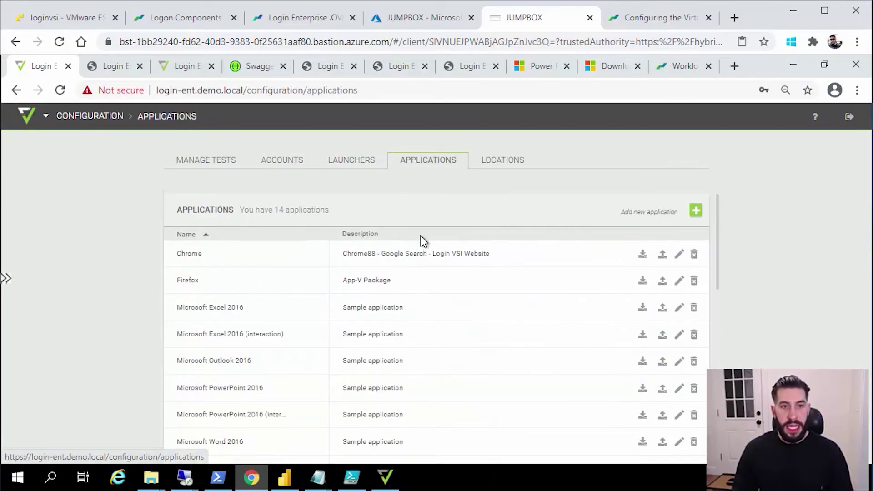
pyautogui.moveTo(180, 212); pyautogui.dragTo(244, 210)
pyautogui.click(208, 253)
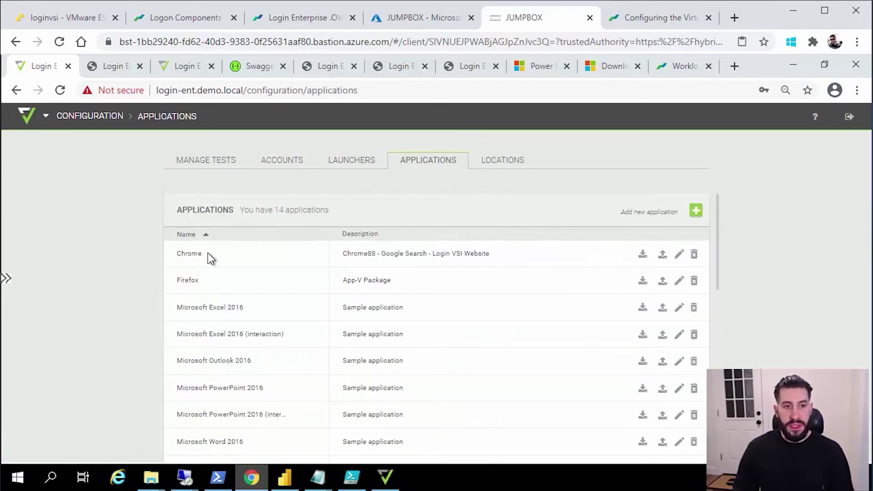
pyautogui.scroll(-1, 230, 269)
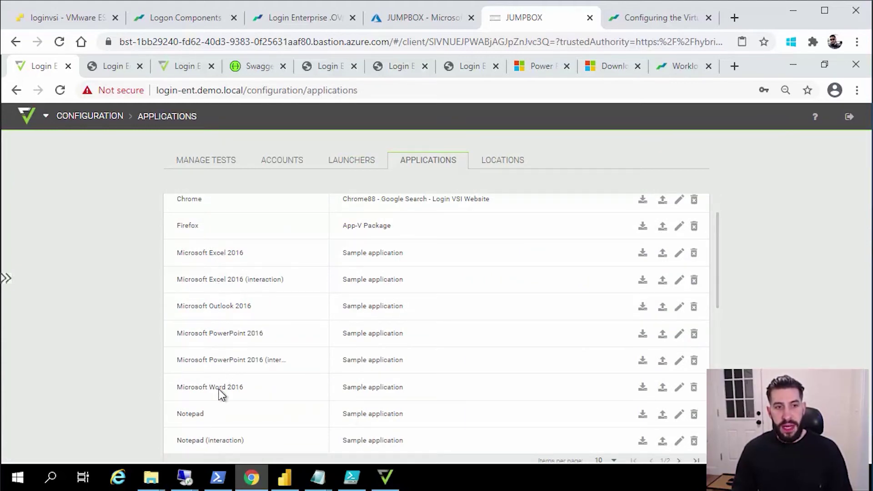
pyautogui.scroll(2, 220, 364)
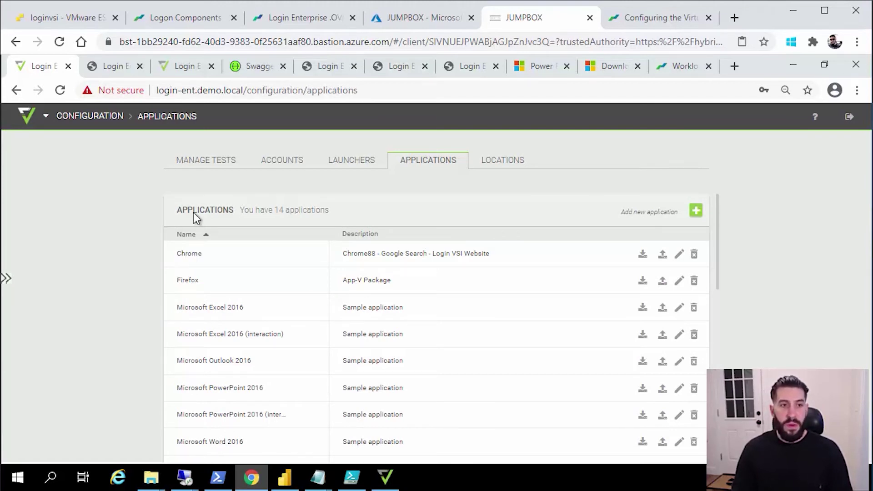
pyautogui.scroll(-4, 186, 268)
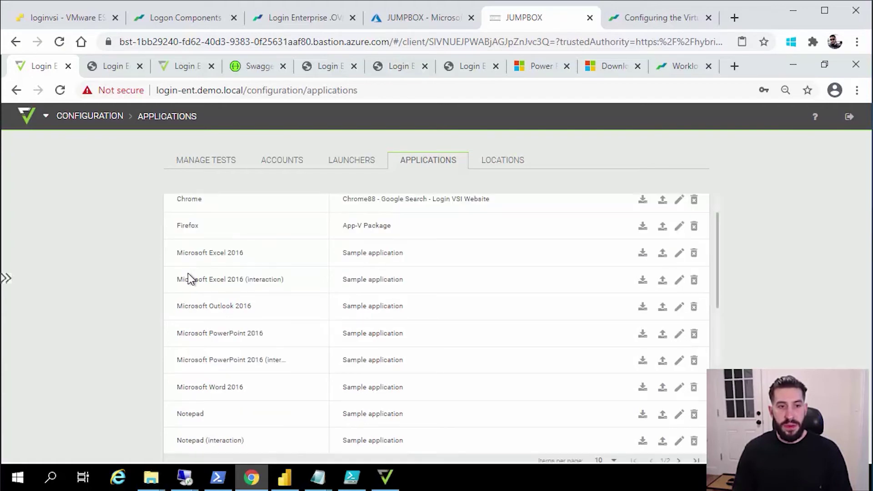
pyautogui.click(680, 68)
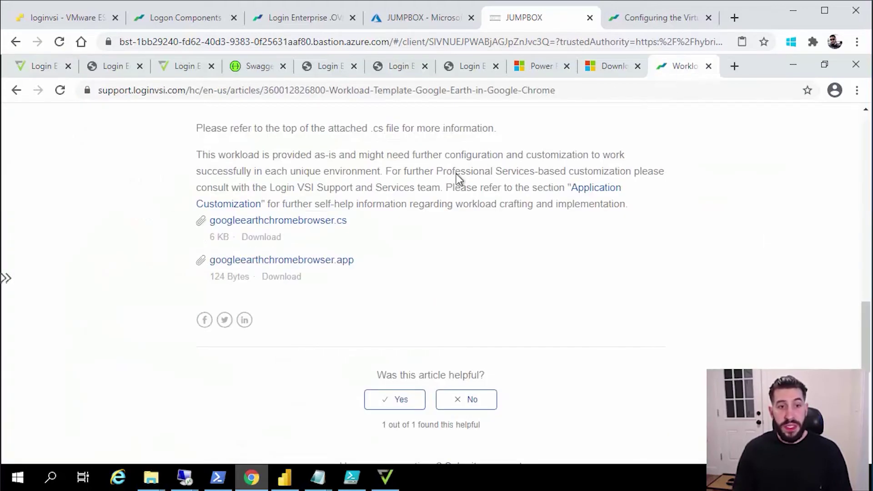
pyautogui.scroll(6, 432, 219)
pyautogui.scroll(10, 440, 248)
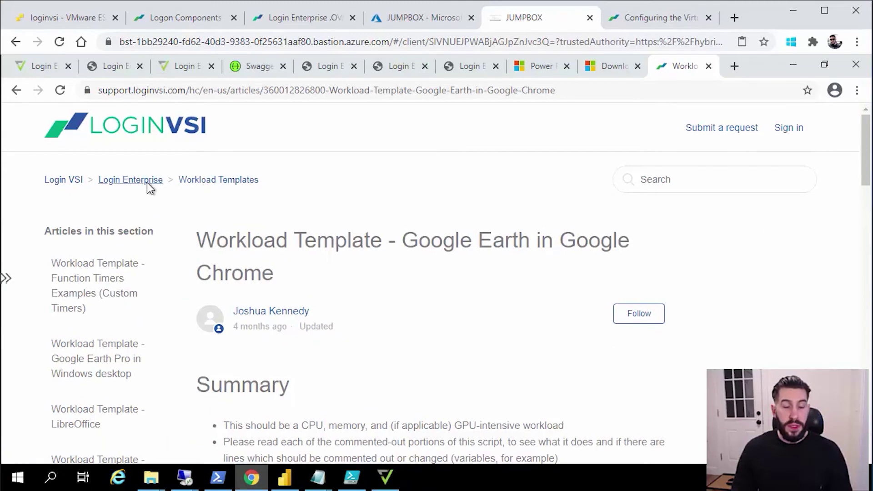
pyautogui.click(228, 180)
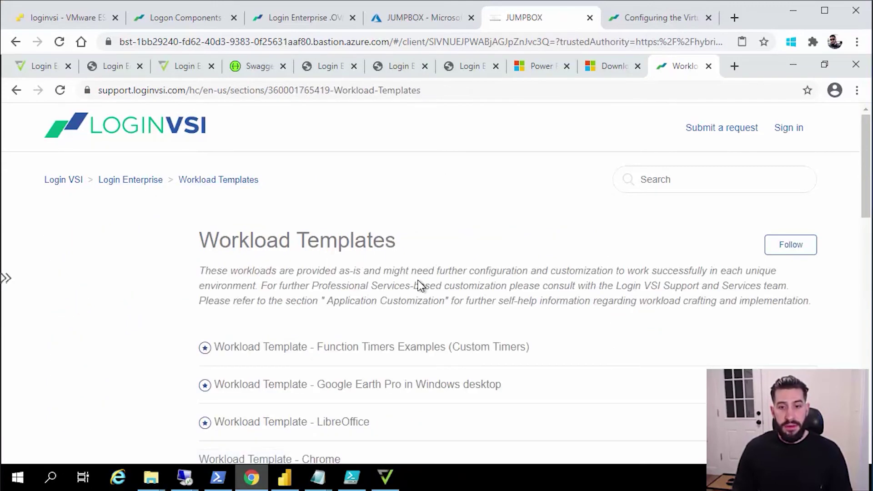
pyautogui.scroll(-6, 417, 281)
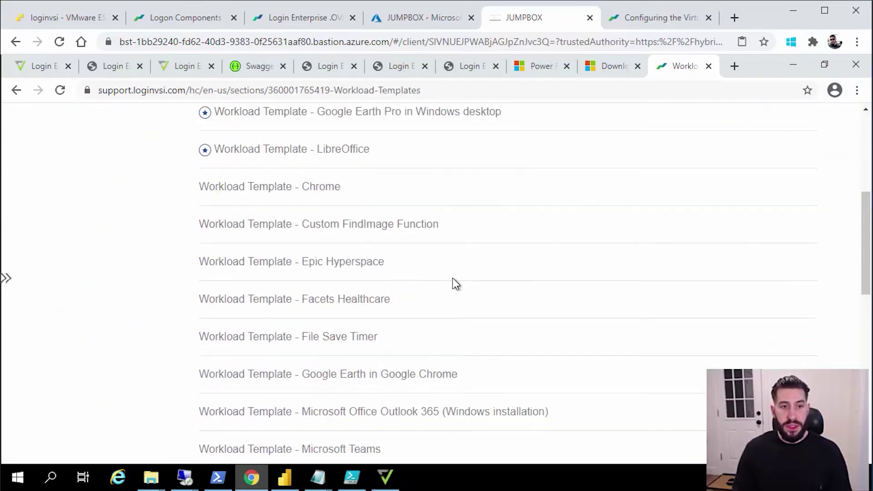
pyautogui.scroll(1, 415, 214)
pyautogui.click(399, 179)
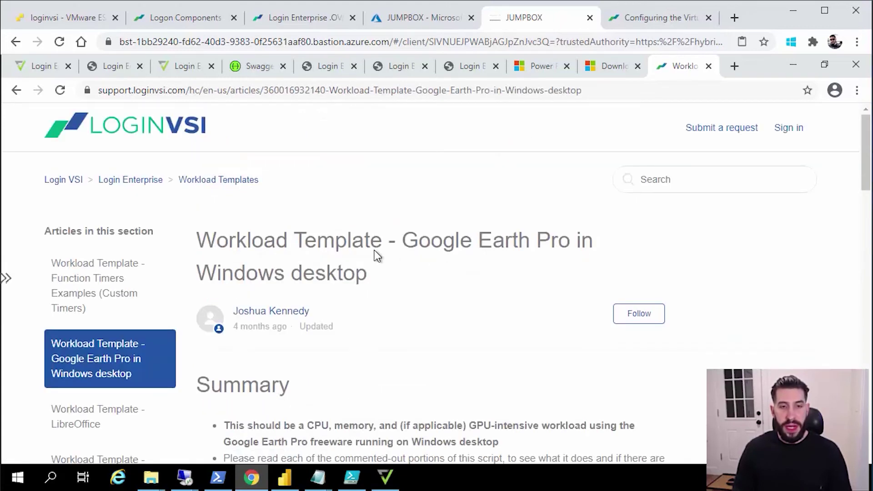
pyautogui.scroll(-7, 381, 247)
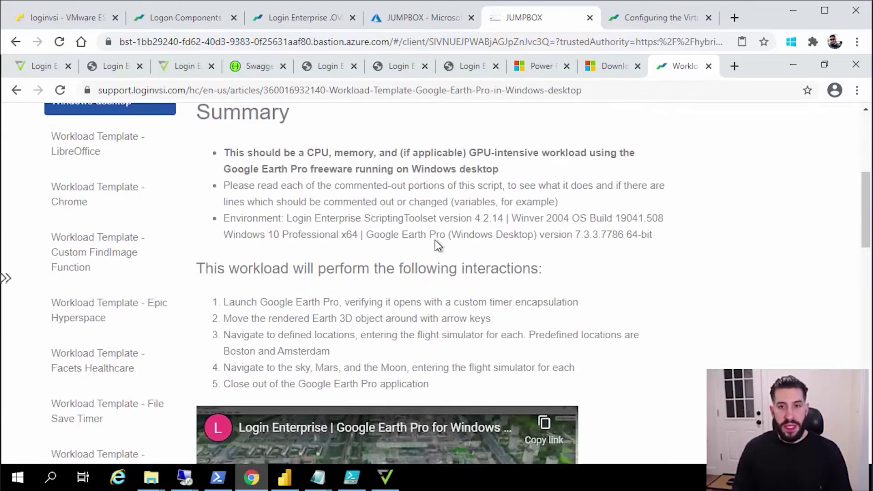
pyautogui.scroll(-4, 433, 241)
pyautogui.click(388, 240)
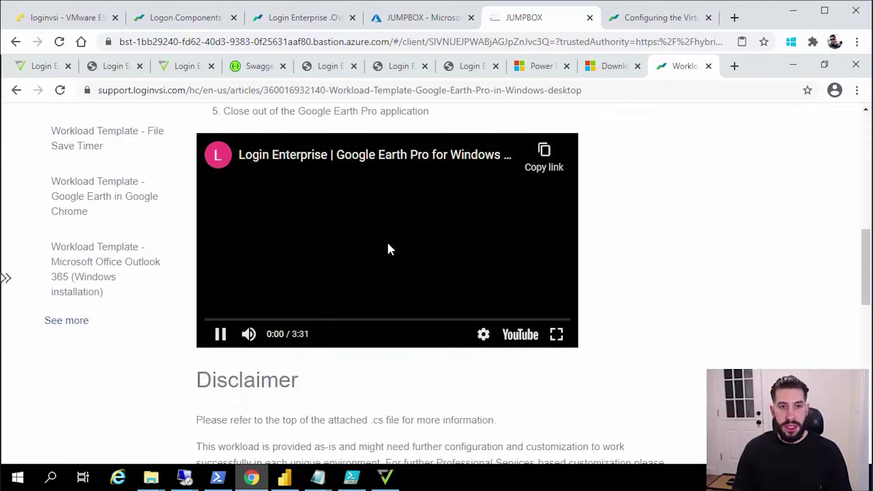
pyautogui.click(305, 319)
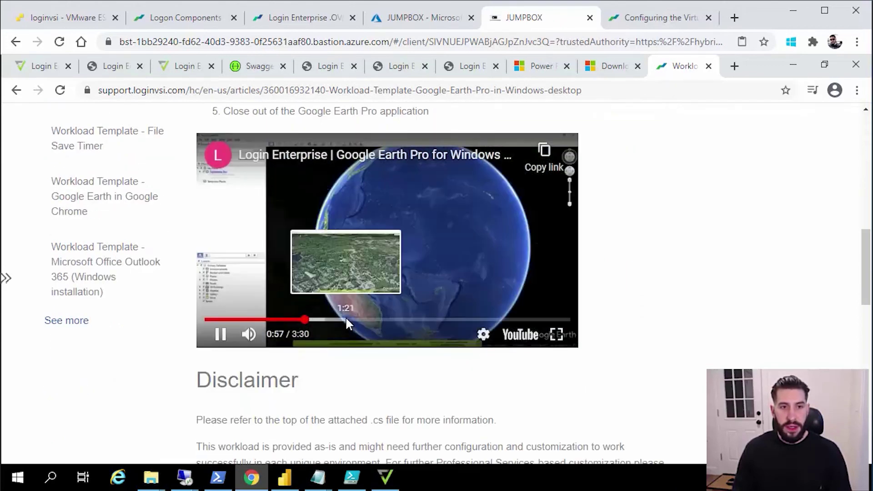
pyautogui.click(358, 320)
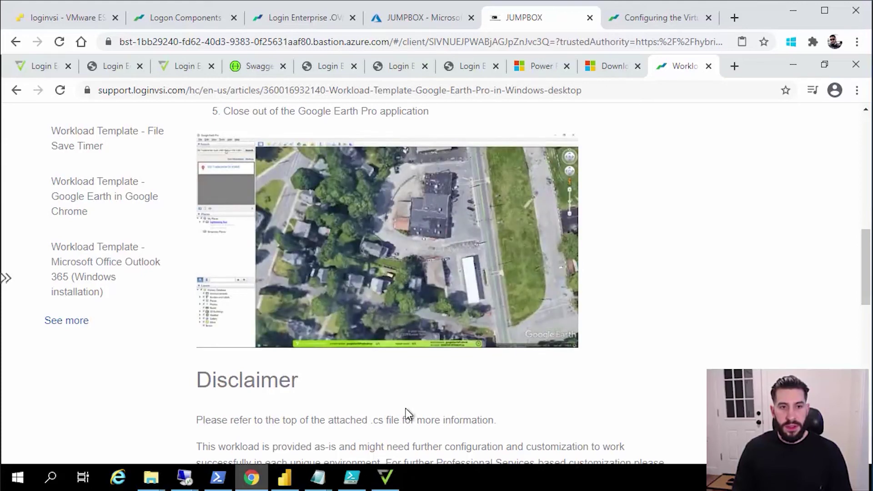
pyautogui.scroll(-5, 589, 377)
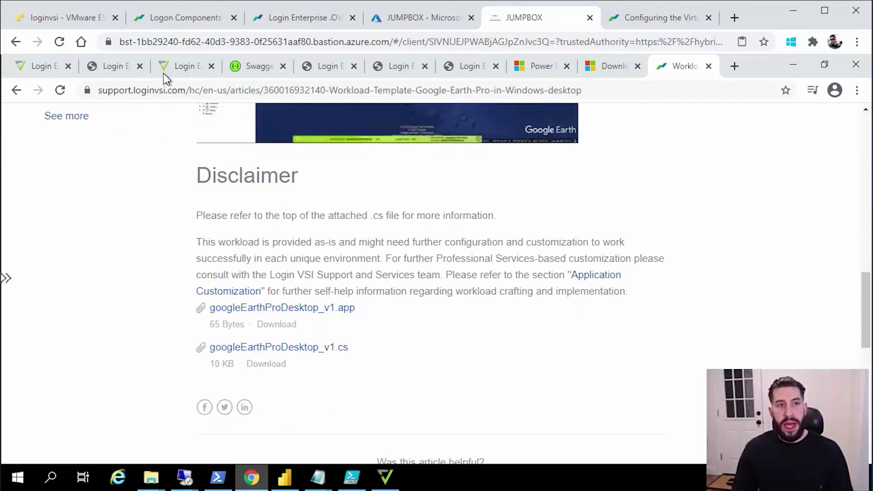
pyautogui.click(42, 66)
# Inspect a new application's name, target path and Windows Application type fields, then cancel without saving.
pyautogui.scroll(4, 664, 283)
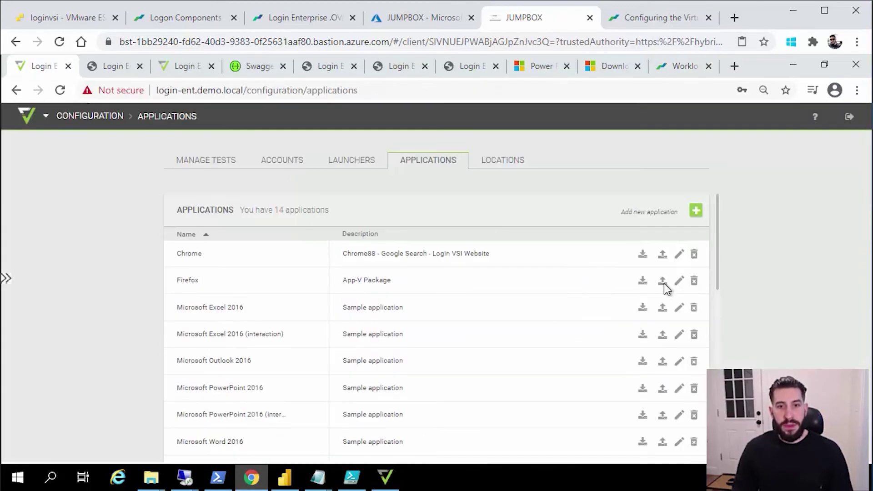
pyautogui.click(700, 212)
pyautogui.click(238, 248)
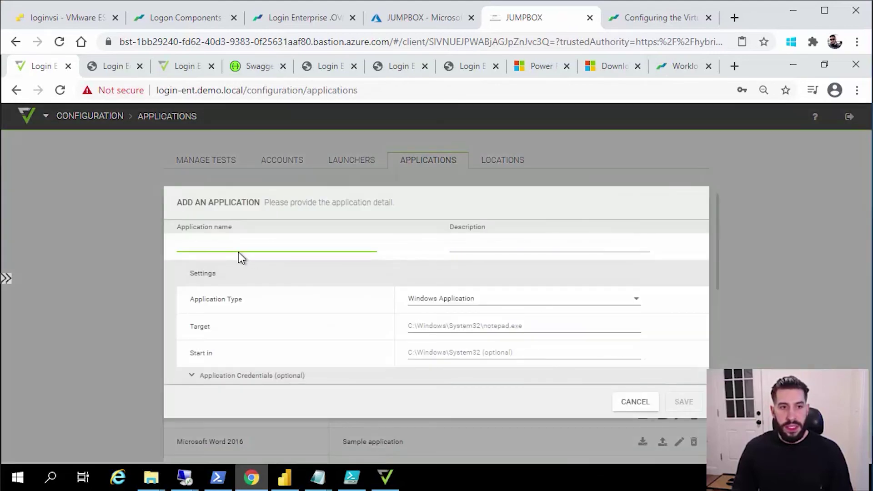
pyautogui.click(483, 326)
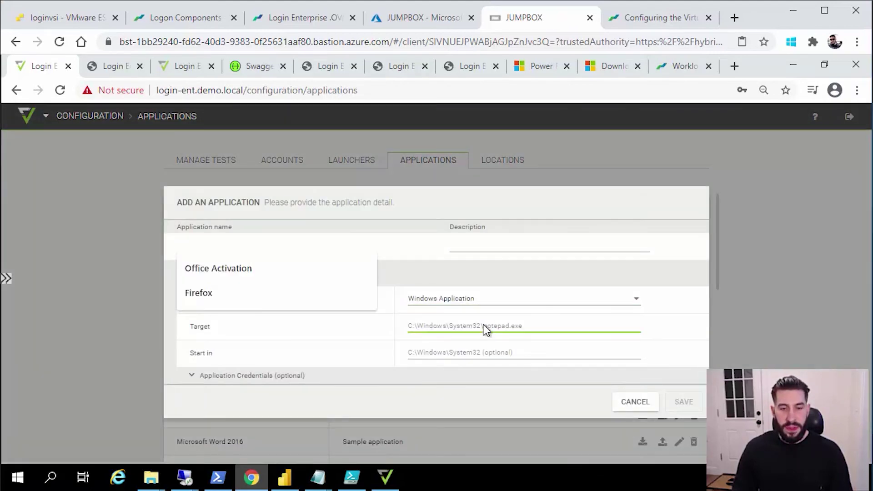
pyautogui.click(489, 298)
pyautogui.click(491, 298)
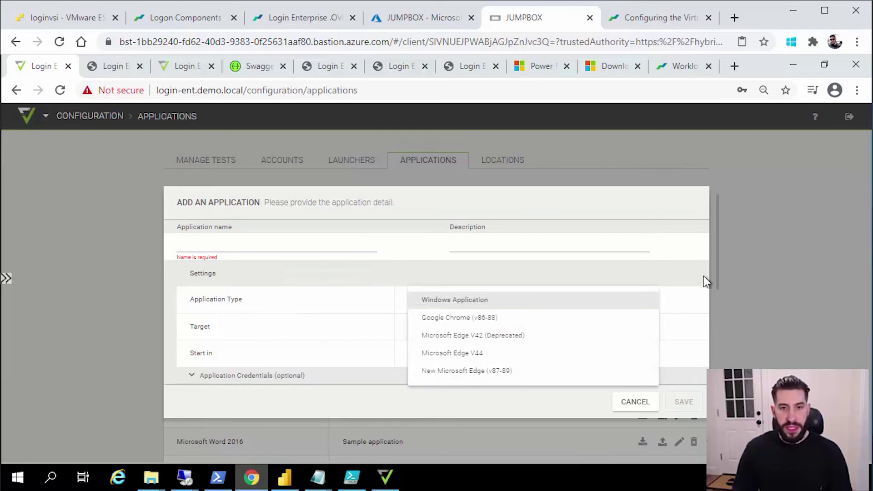
pyautogui.click(680, 214)
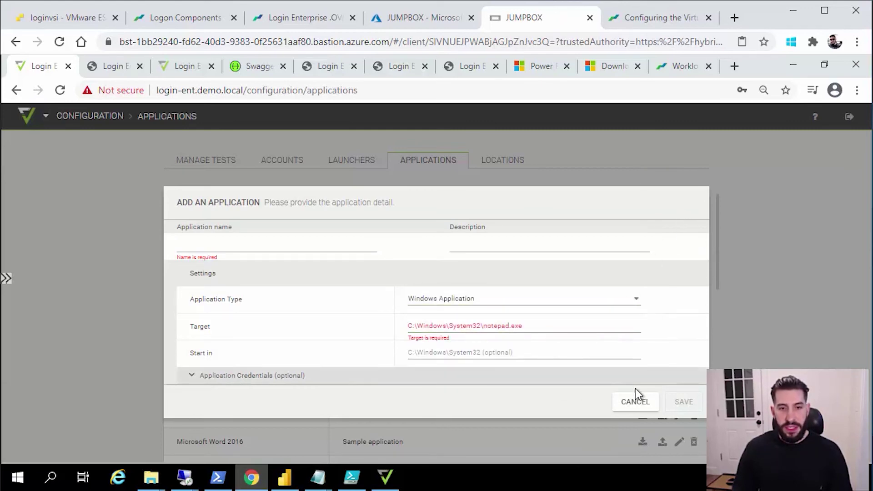
pyautogui.click(636, 402)
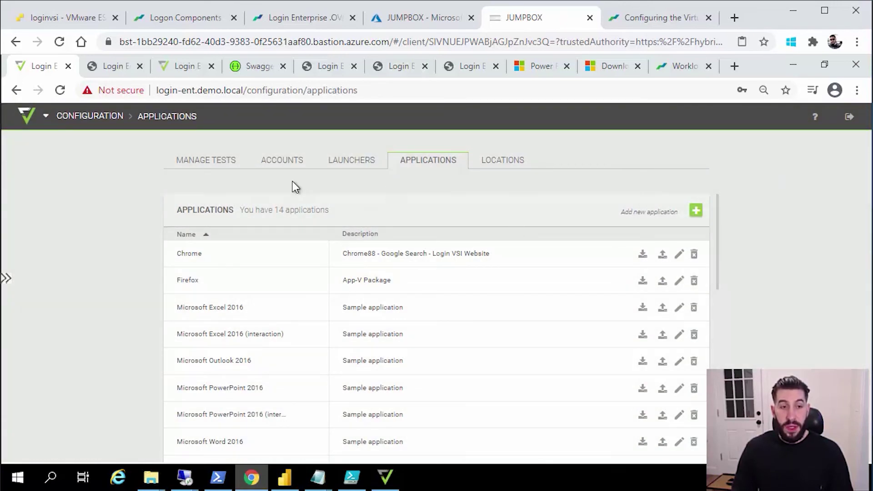
# On the tests page, start a new Application Test, review its Connector options, then cancel it.
pyautogui.click(209, 165)
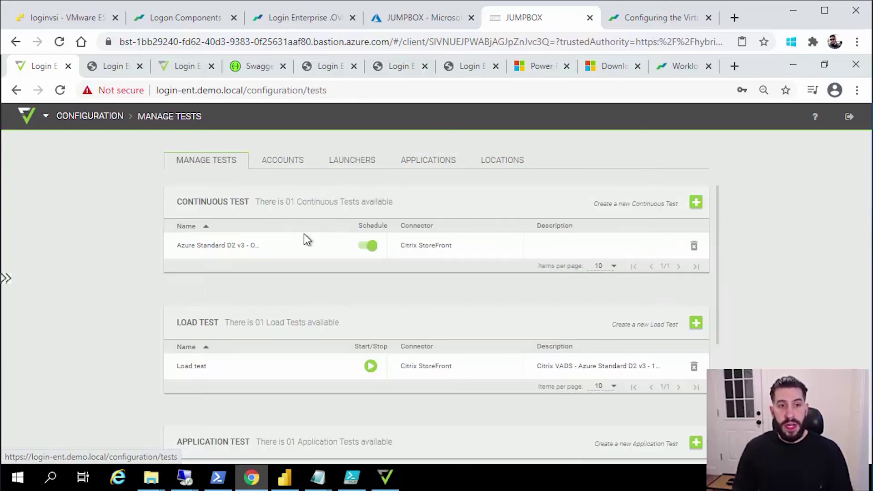
pyautogui.scroll(-2, 492, 288)
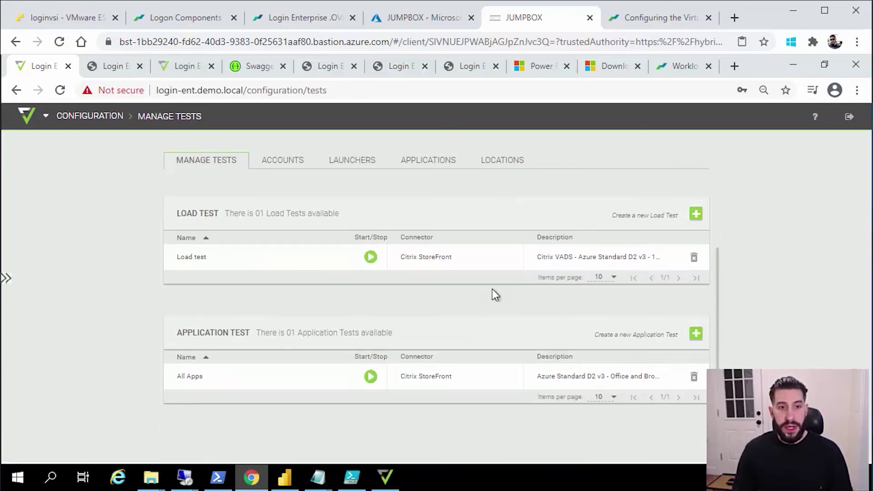
pyautogui.click(695, 336)
pyautogui.click(403, 243)
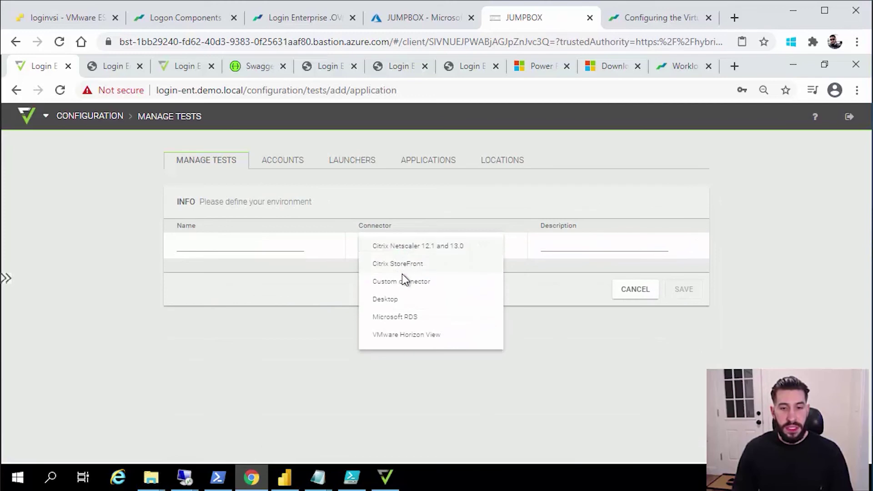
pyautogui.click(249, 250)
pyautogui.click(653, 291)
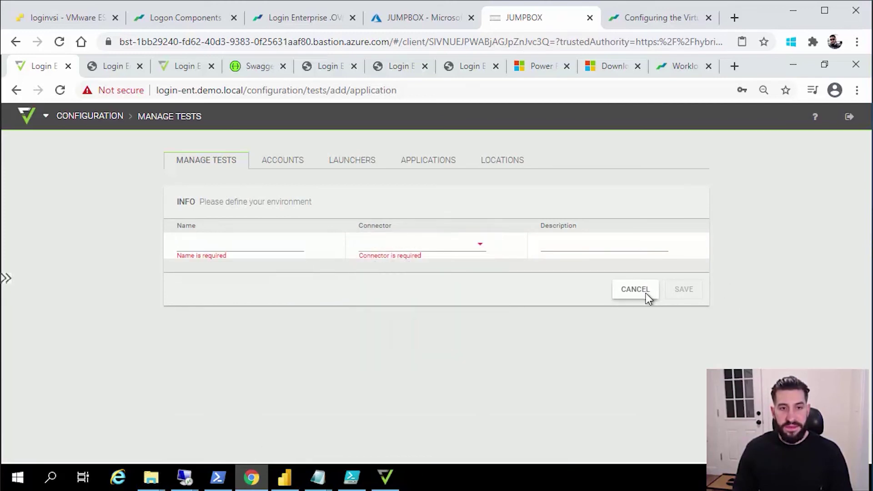
pyautogui.scroll(-3, 590, 296)
pyautogui.click(440, 323)
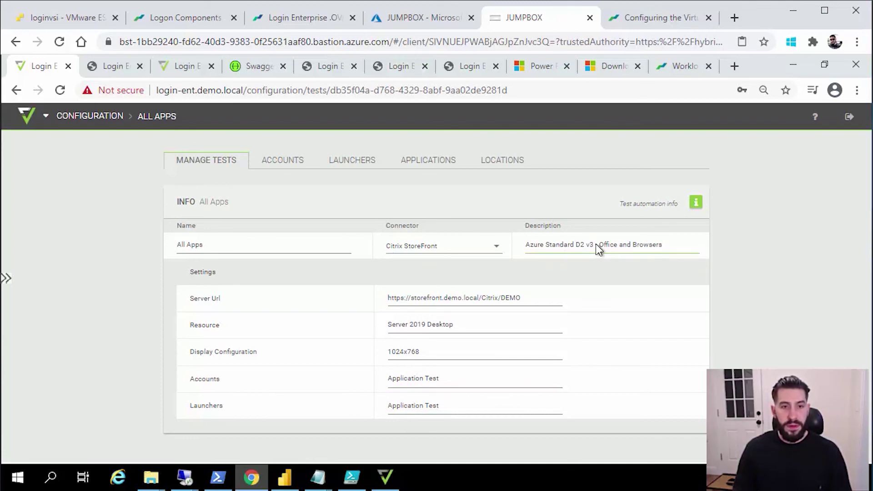
pyautogui.scroll(-3, 599, 255)
pyautogui.scroll(-5, 599, 256)
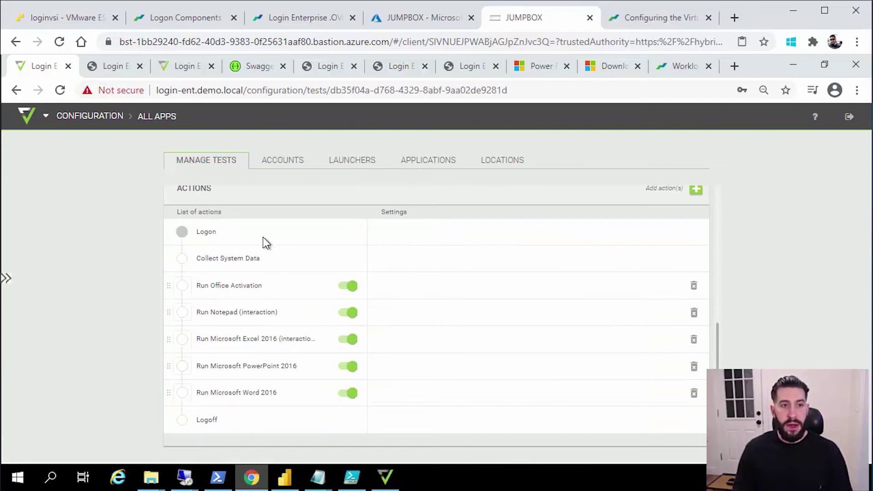
pyautogui.click(696, 189)
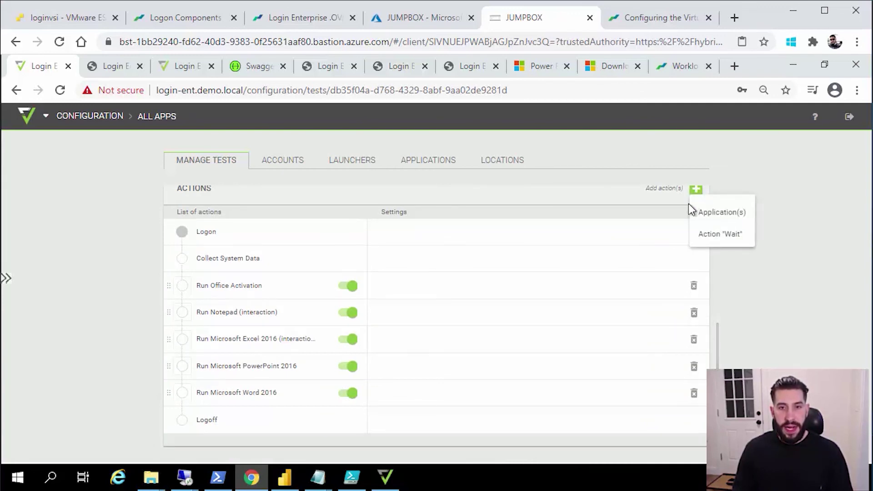
pyautogui.click(728, 213)
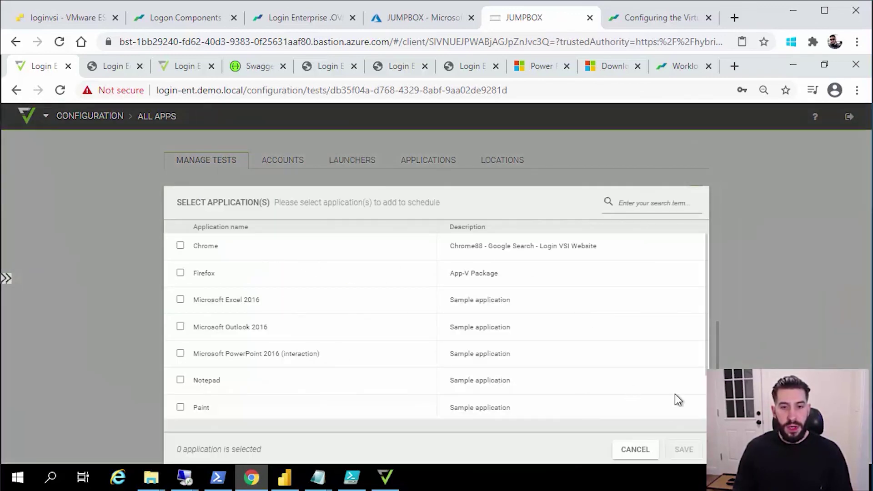
pyautogui.click(635, 450)
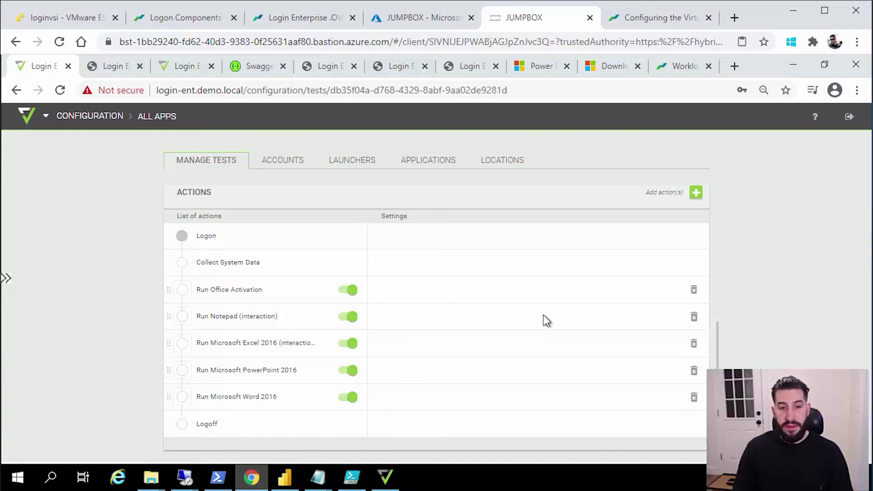
pyautogui.scroll(-2, 591, 314)
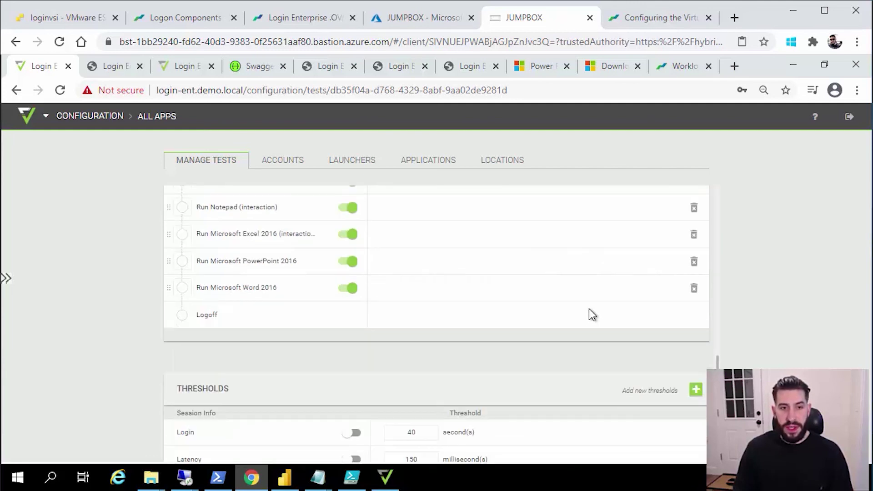
pyautogui.scroll(-1, 590, 311)
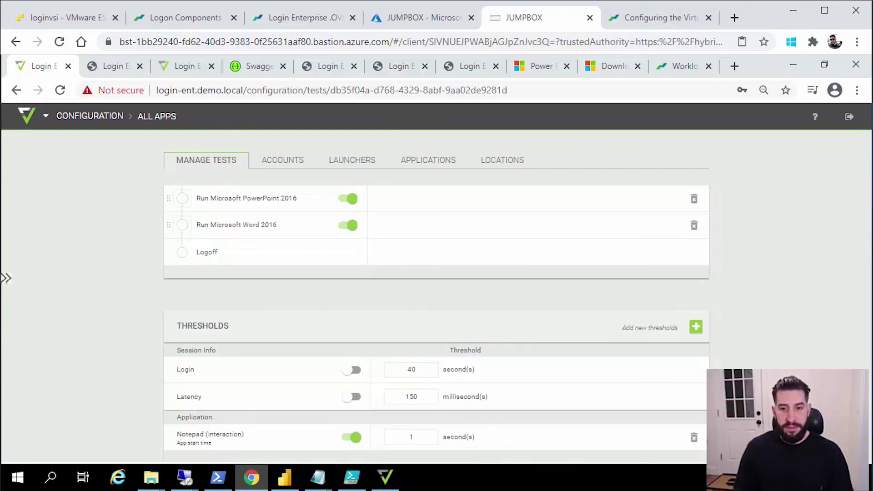